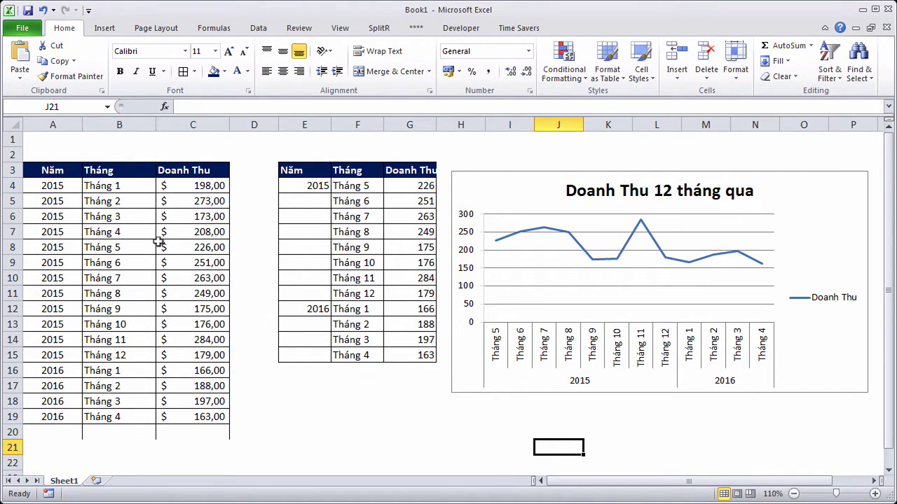
Step: Add a new row 20 with year 2016, month Tháng 5 and revenue 200
drag(52, 124, 184, 125)
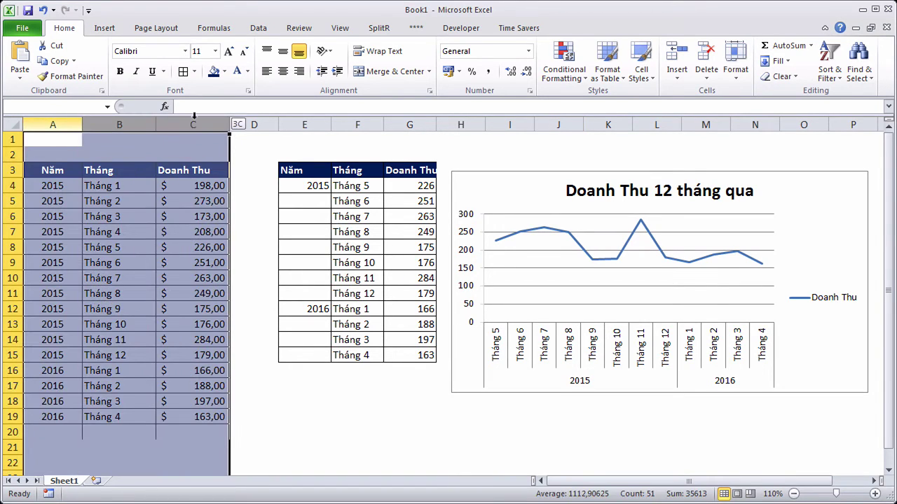
click(57, 182)
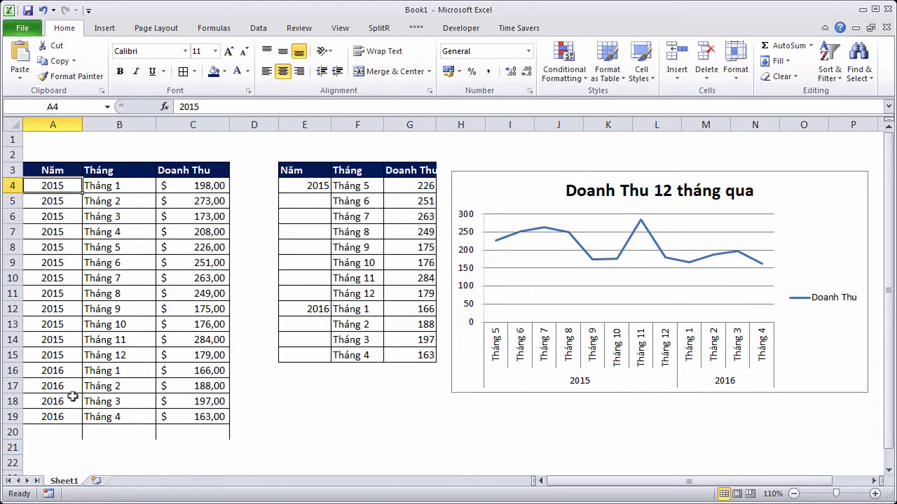
click(58, 431)
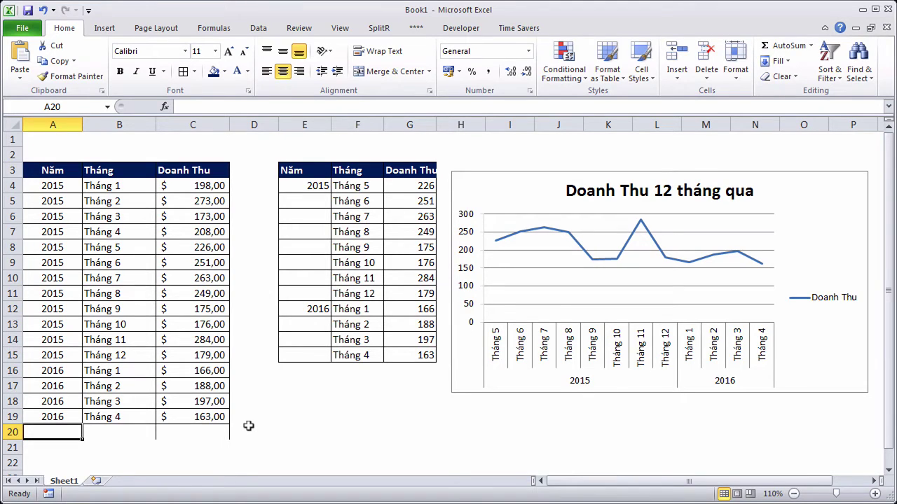
text(2016)
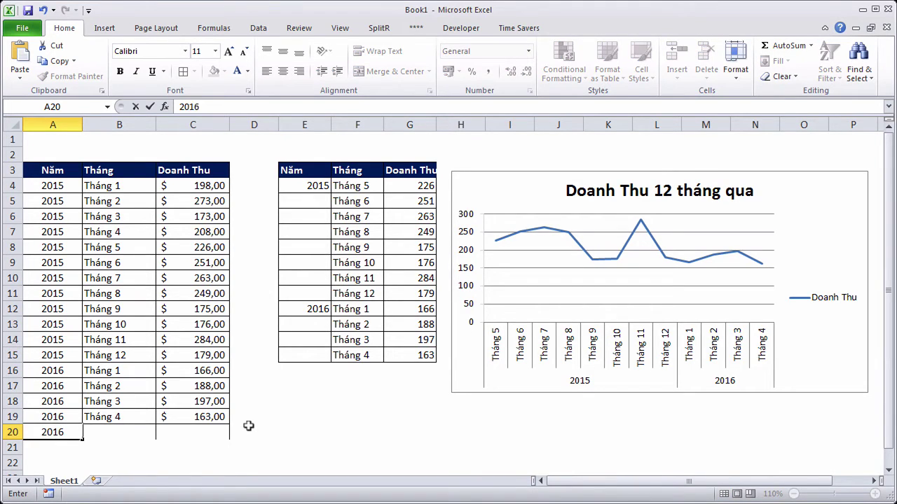
key(Tab)
text(Tháng 5)
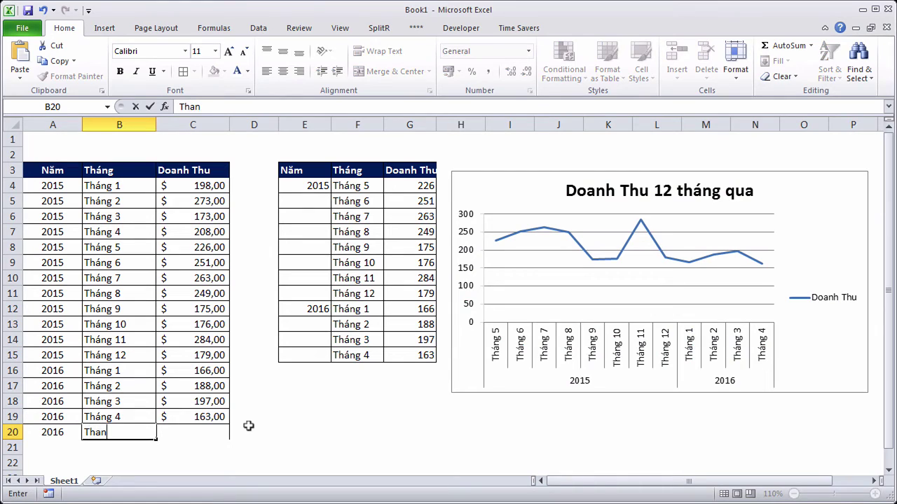
key(Tab)
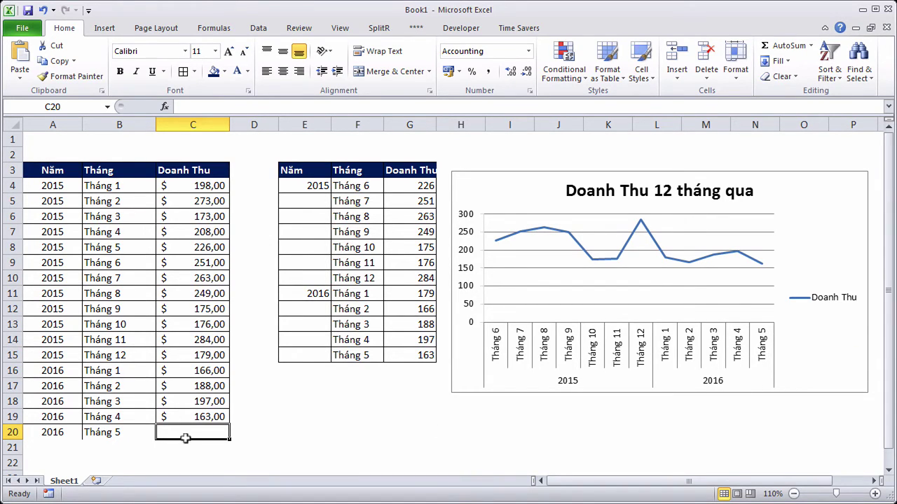
text(2000)
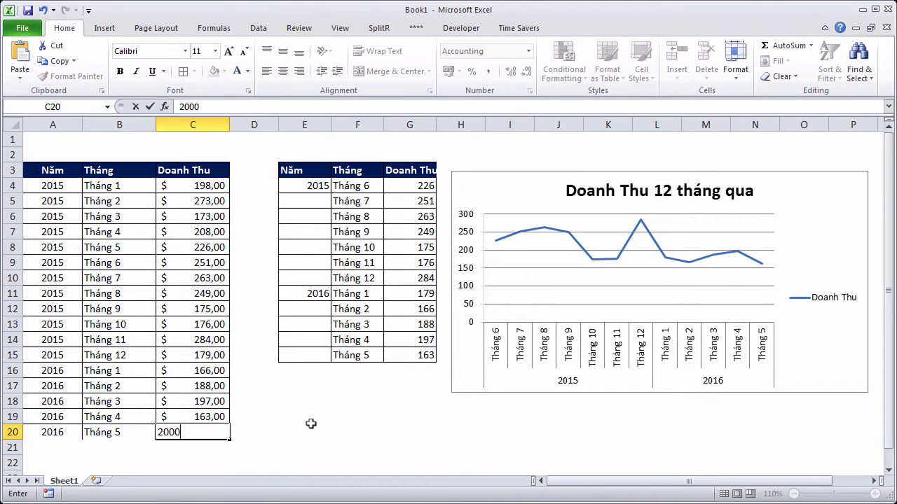
key(BackSpace)
key(Return)
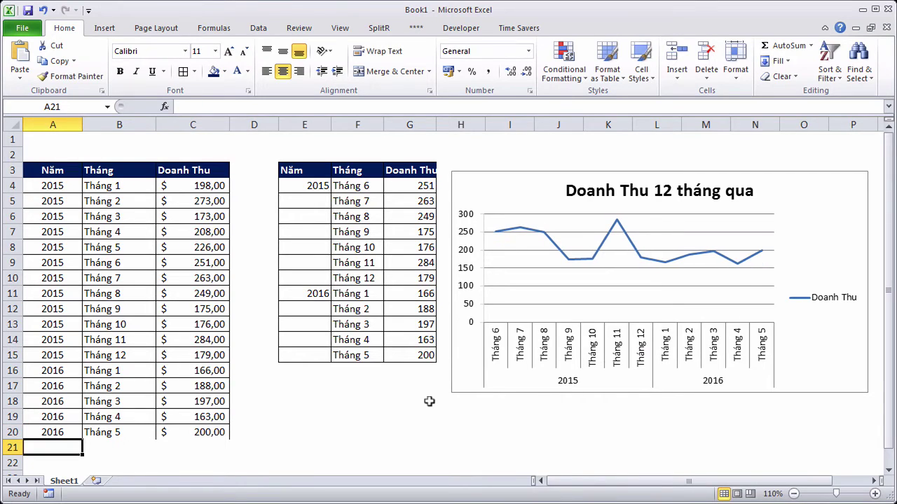
Step: Correct the Tháng 5 revenue in C20 to 300 and check the updated helper table
click(201, 433)
text(3-)
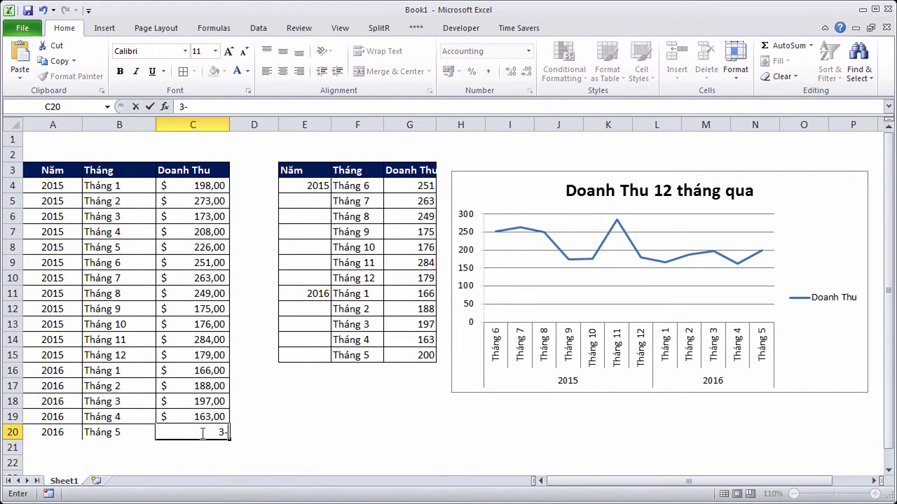
text(00)
key(Return)
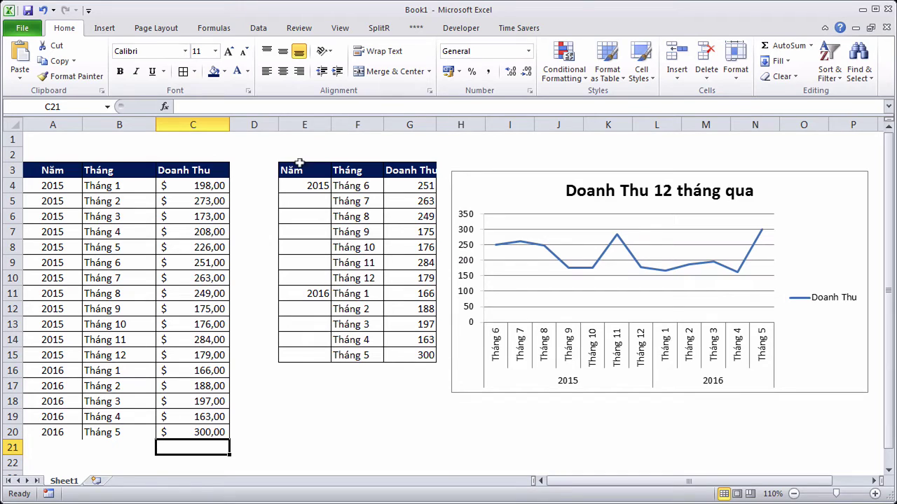
drag(299, 163, 409, 348)
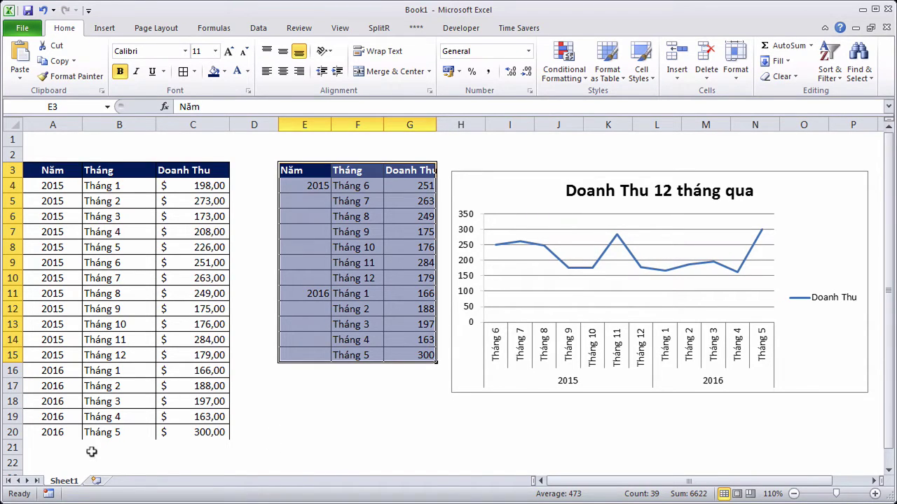
drag(56, 432, 203, 428)
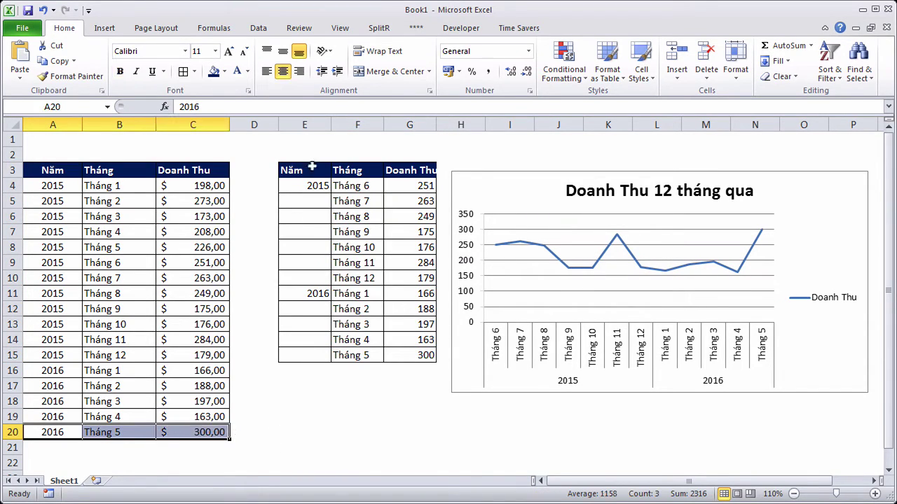
Step: Clear the new row 20 and the helper table's data rows E4:G15
key(Delete)
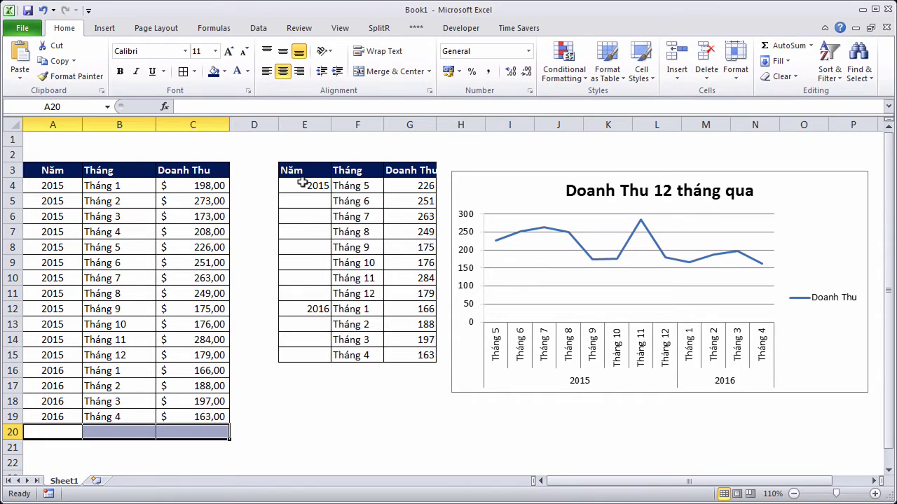
drag(301, 182, 421, 349)
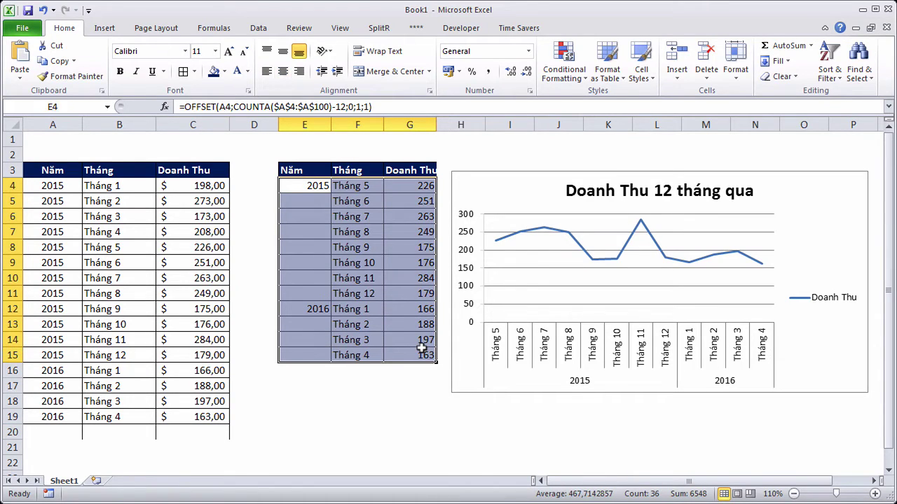
key(Delete)
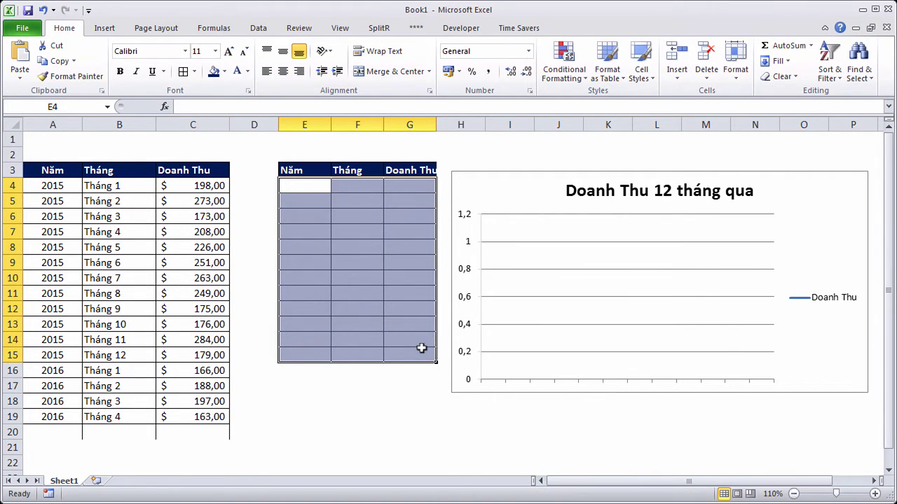
Step: Move the empty chart up and to the right
click(358, 405)
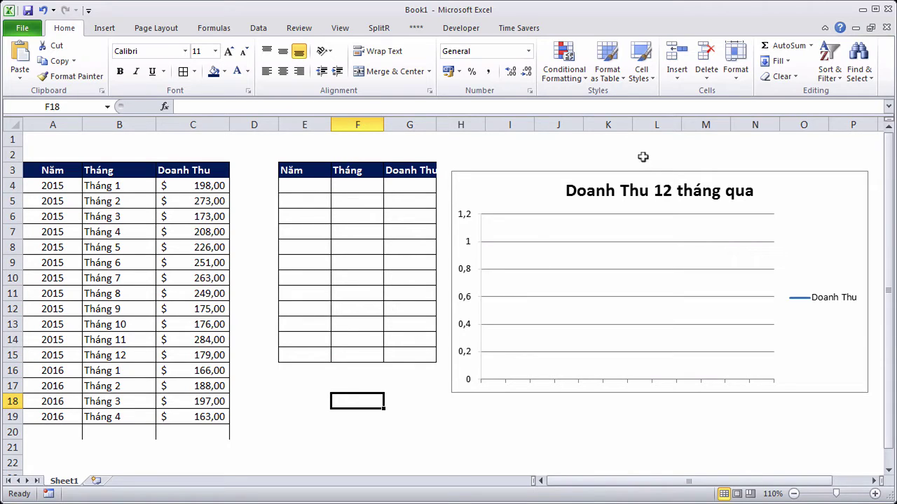
drag(626, 173, 637, 135)
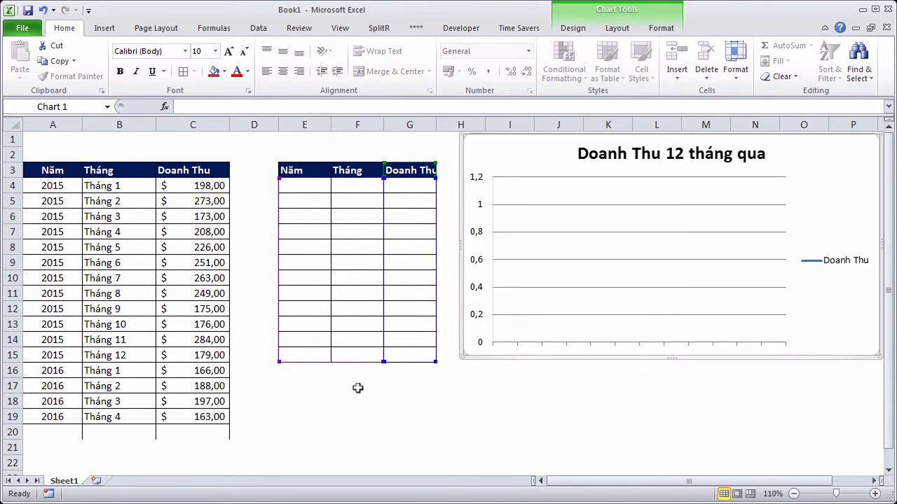
click(358, 415)
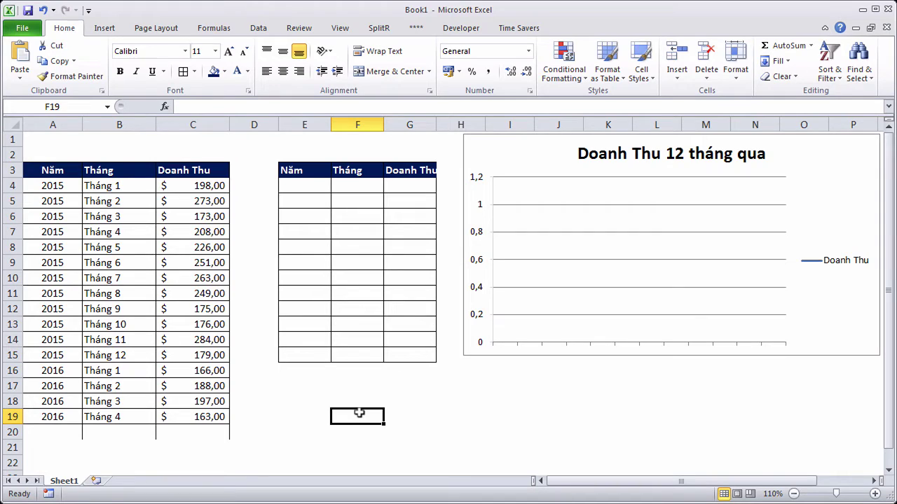
Step: Enter =OFFSET(B4;4;0;1;1) in F4 so it returns Tháng 5
click(110, 428)
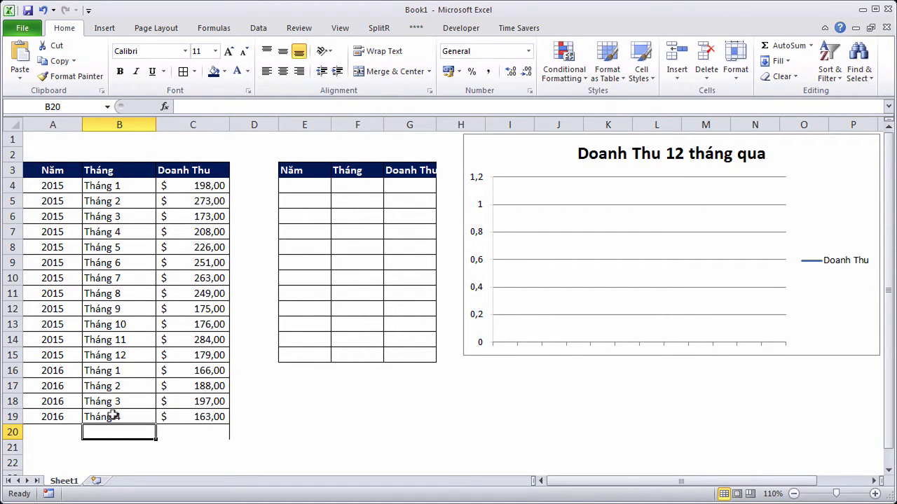
click(112, 416)
drag(112, 416, 110, 247)
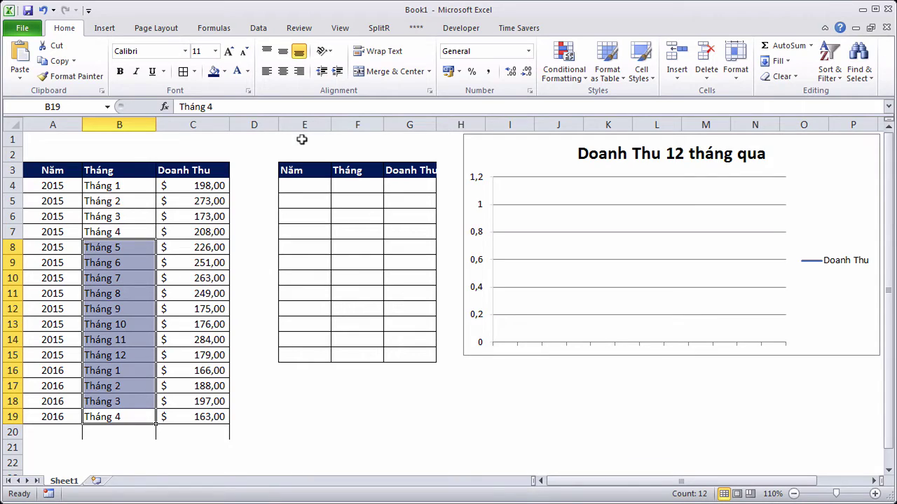
click(357, 182)
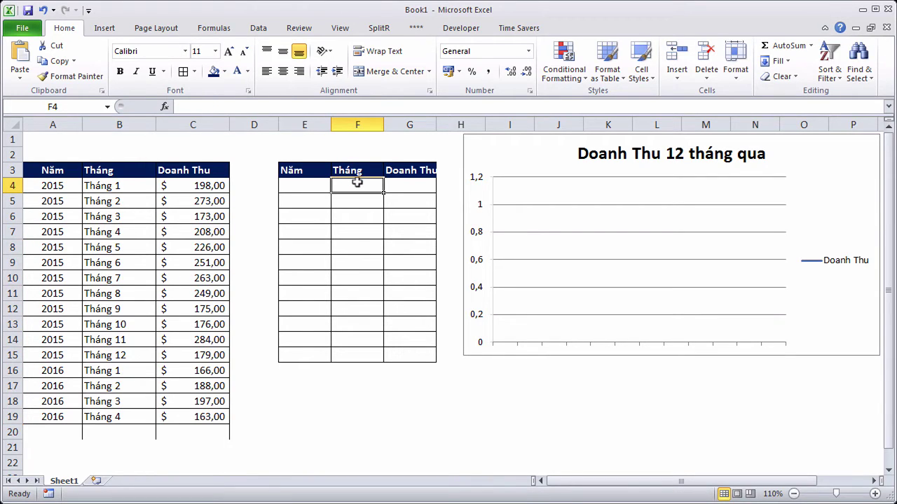
text(=o)
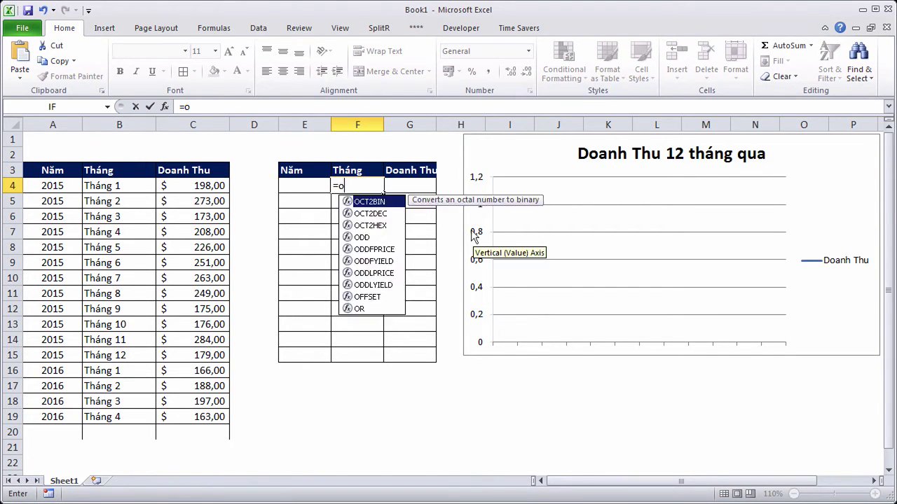
text(ffset)
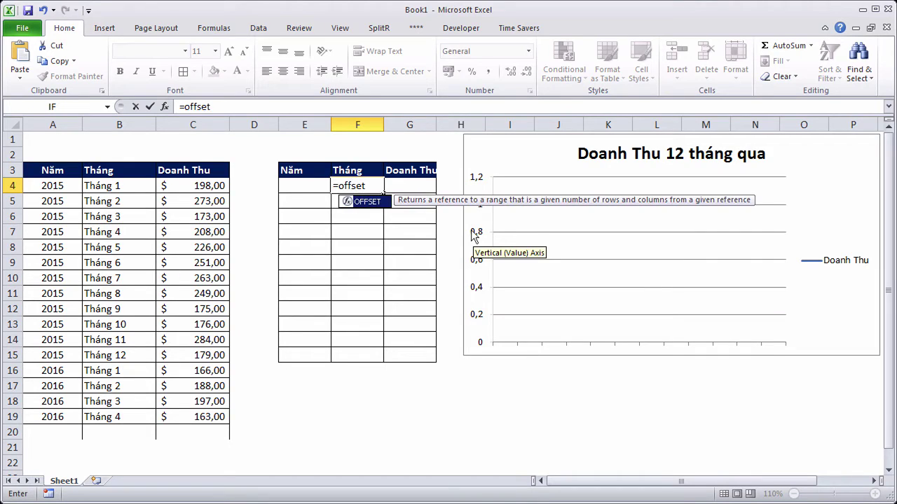
text(()
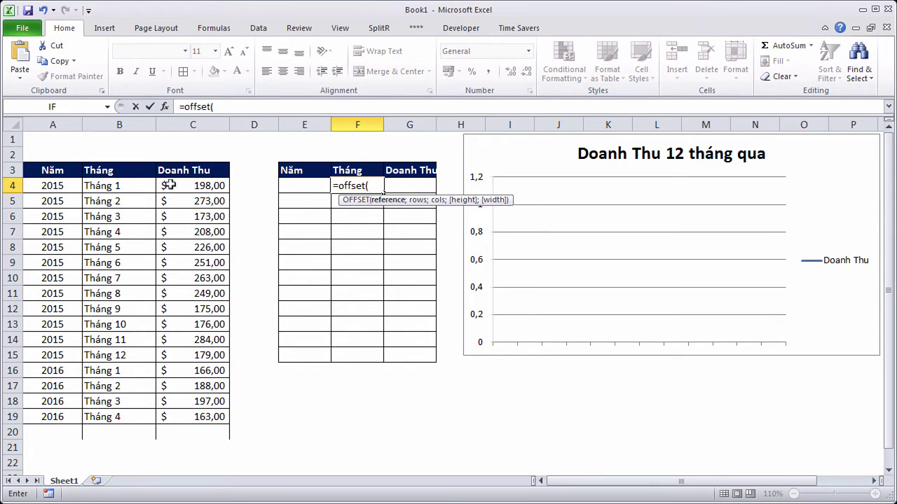
click(124, 184)
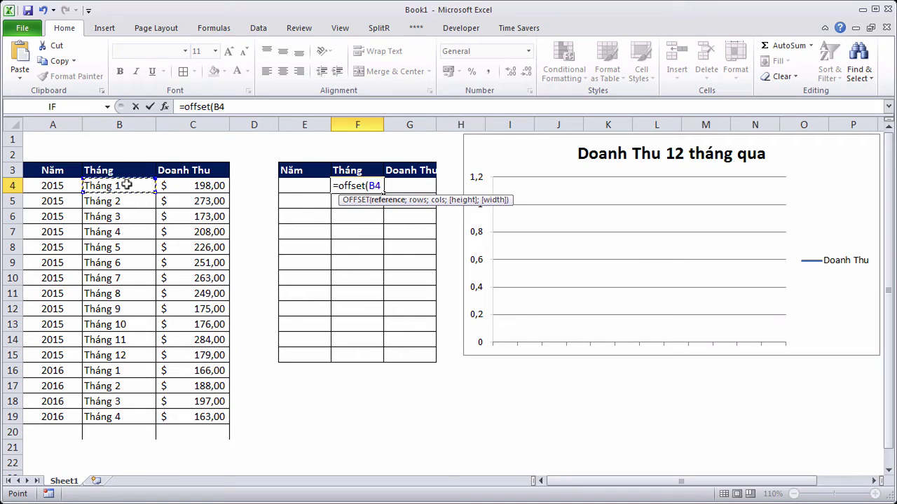
text(;)
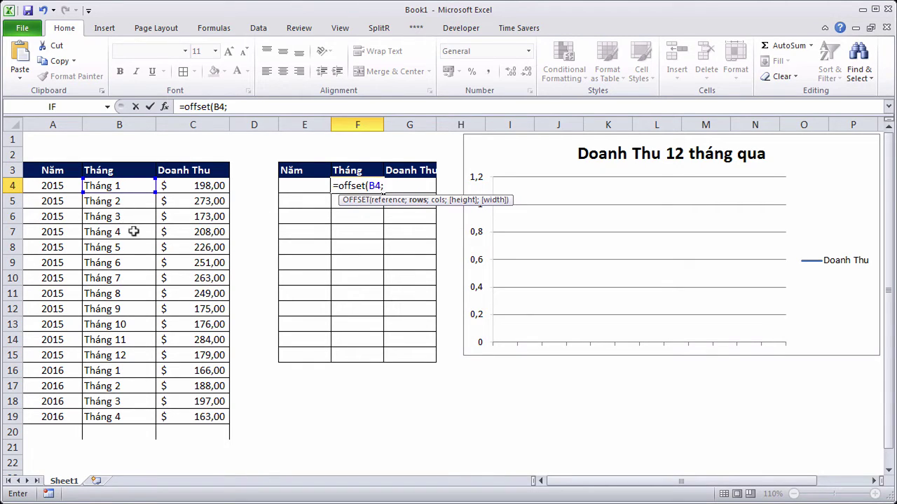
text(4;0)
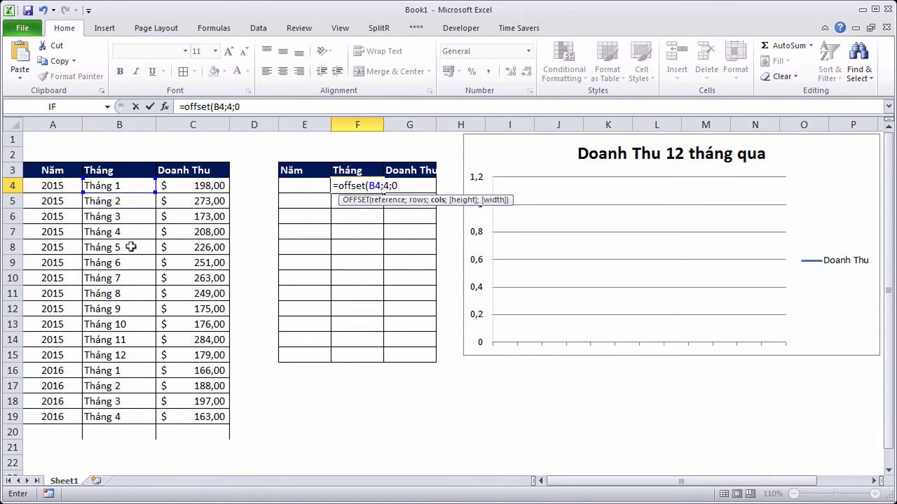
text(;)
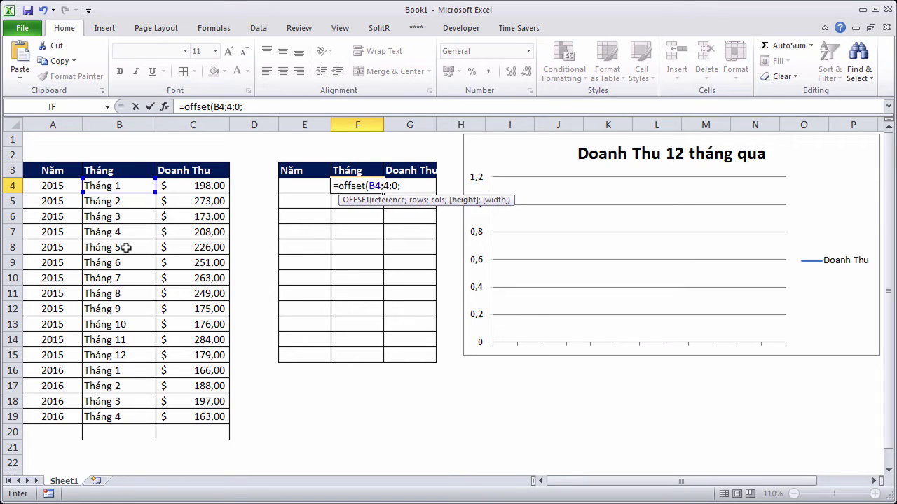
text(1;1)
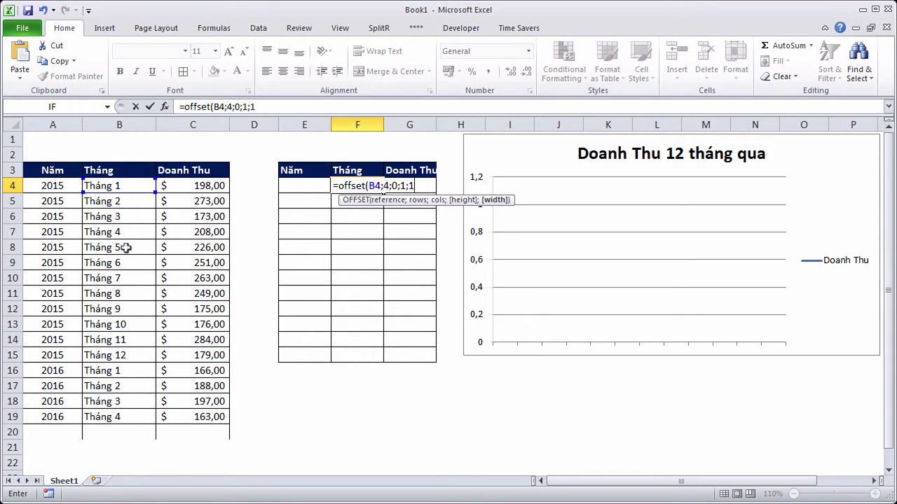
text())
key(Return)
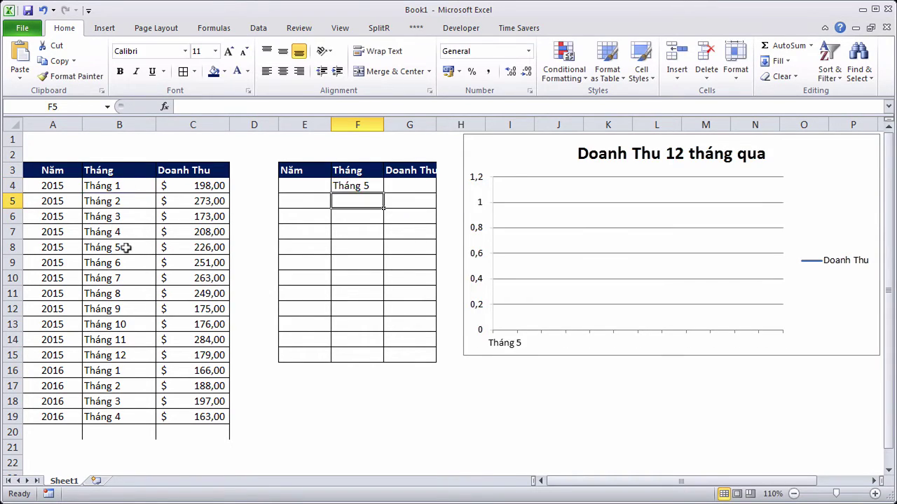
Step: Make the B4 reference in F4's OFFSET formula absolute
click(364, 183)
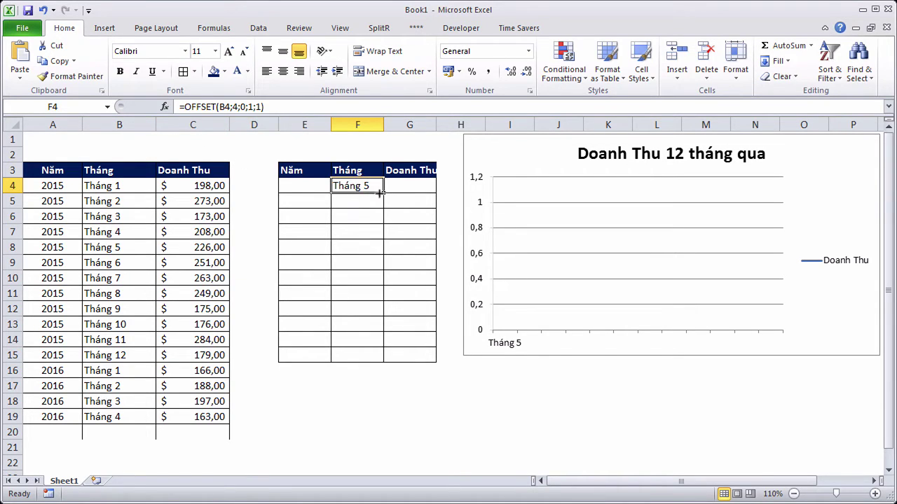
click(219, 107)
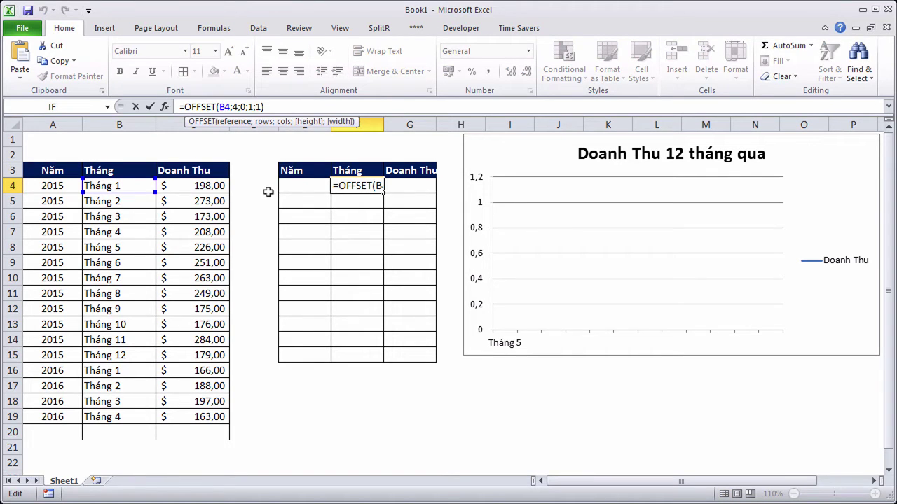
key(F4)
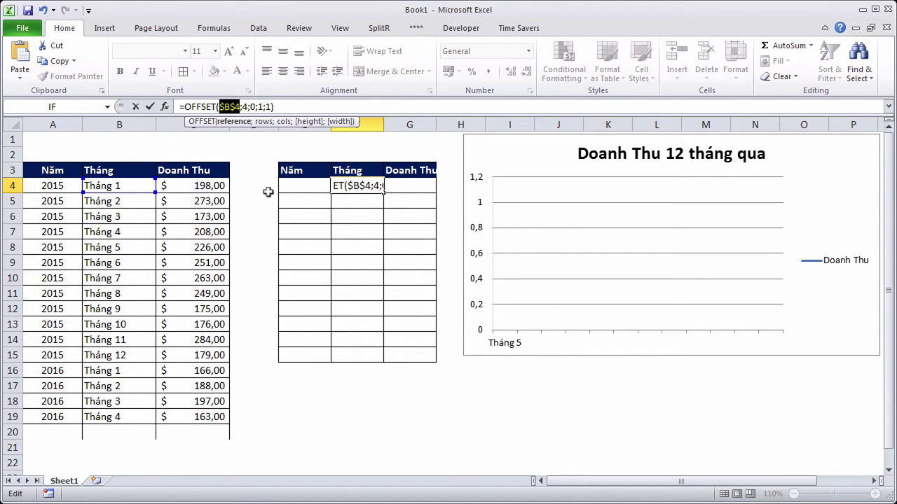
key(Return)
Step: Copy F4's formula down to F5 and change its row offset to 5
click(372, 182)
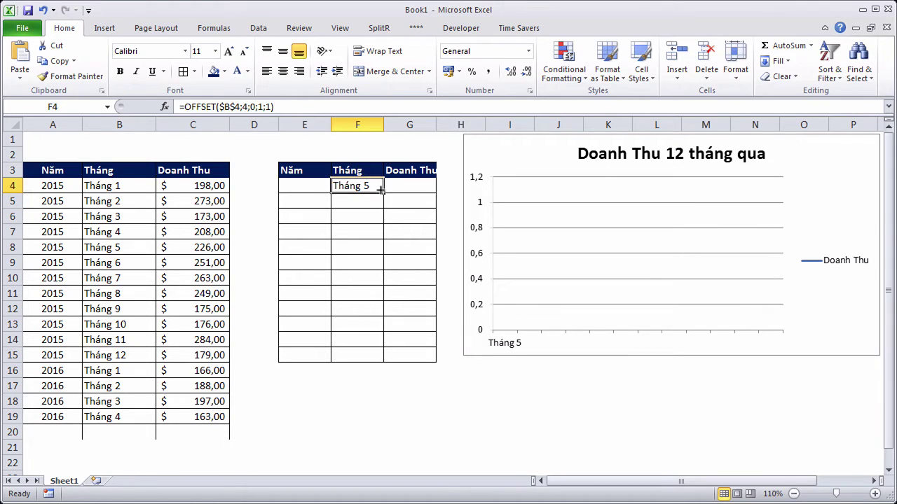
drag(380, 190, 378, 203)
click(366, 200)
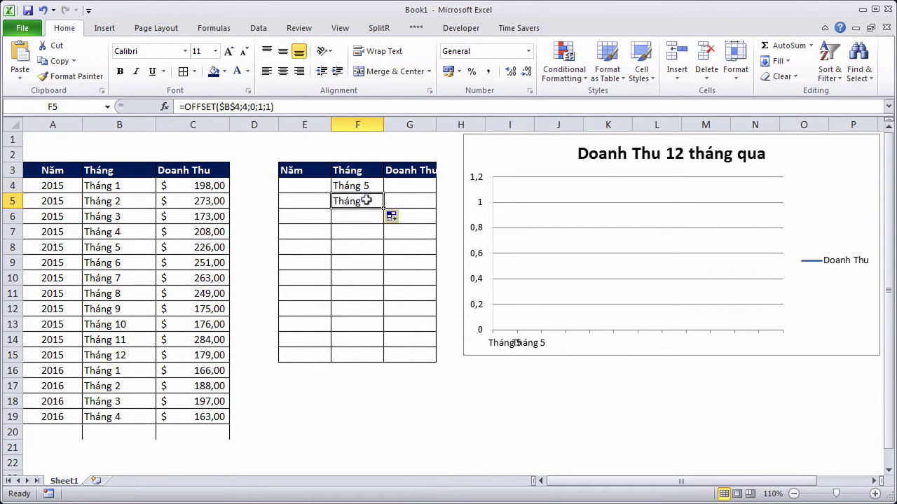
click(242, 106)
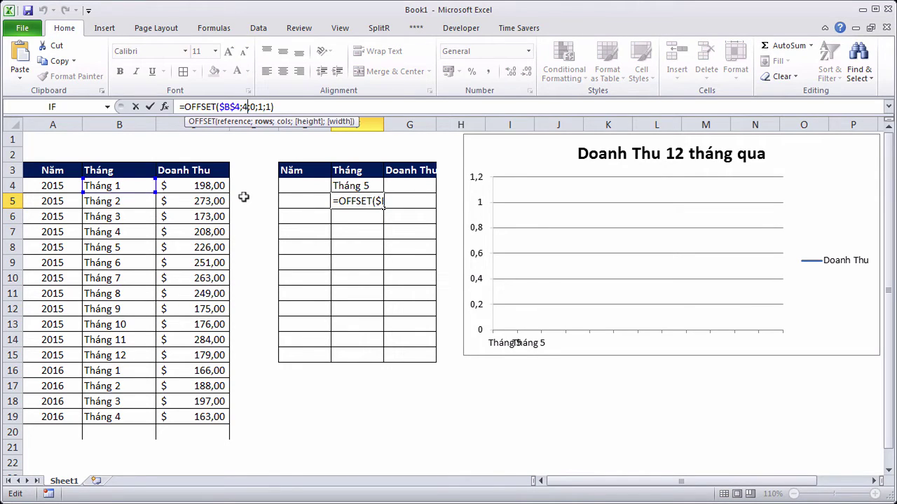
key(BackSpace)
text(5)
key(Return)
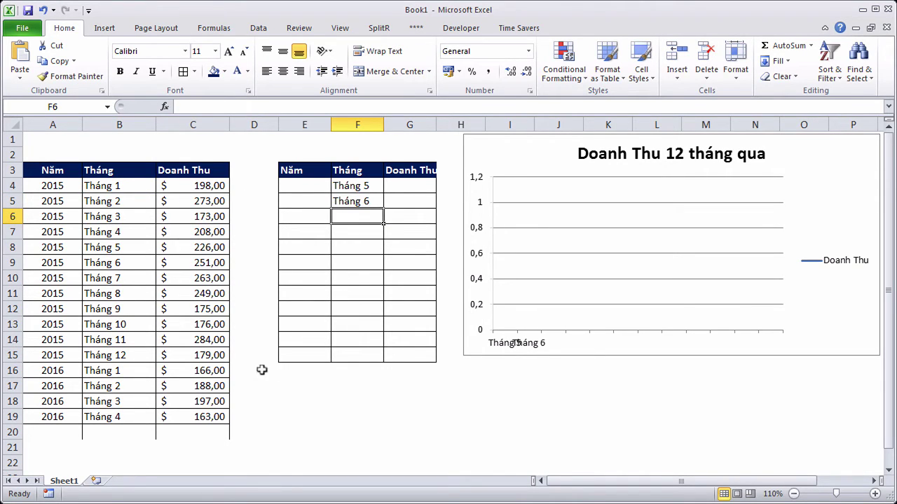
Step: Clear F4:F15 and begin a new OFFSET formula in F4
click(110, 429)
drag(60, 429, 166, 432)
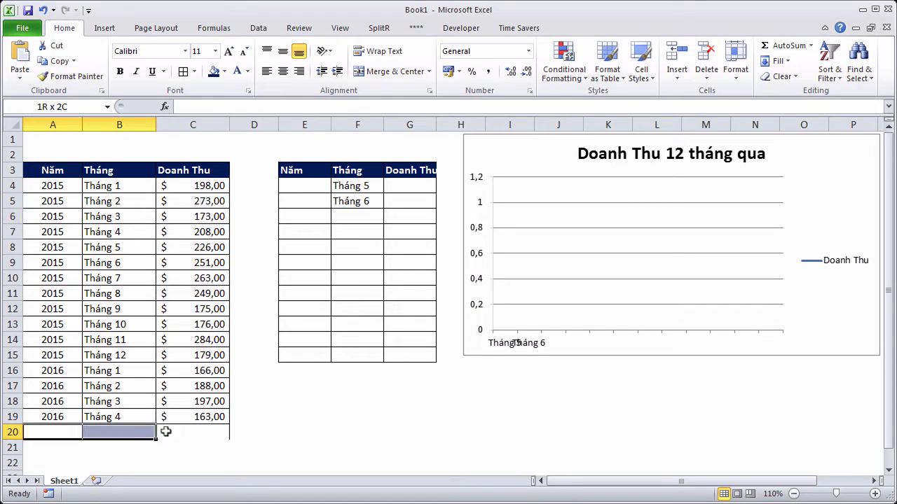
drag(347, 188, 367, 324)
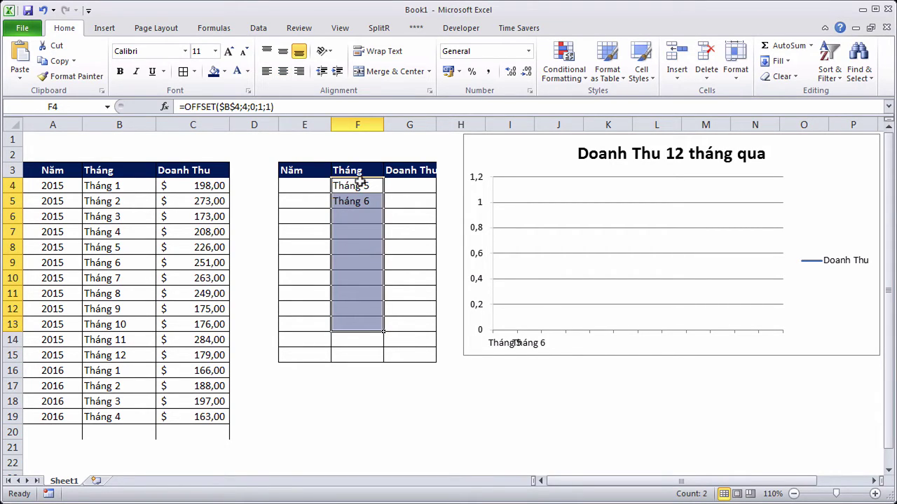
click(362, 184)
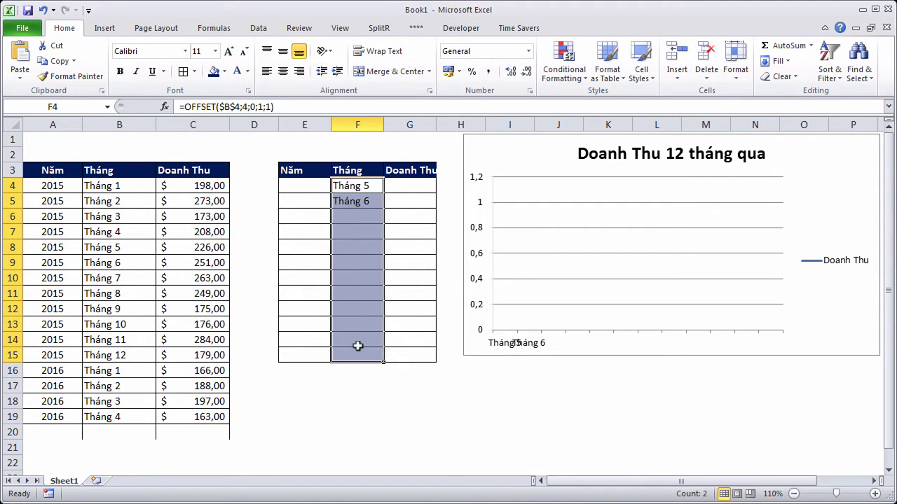
key(Delete)
click(356, 185)
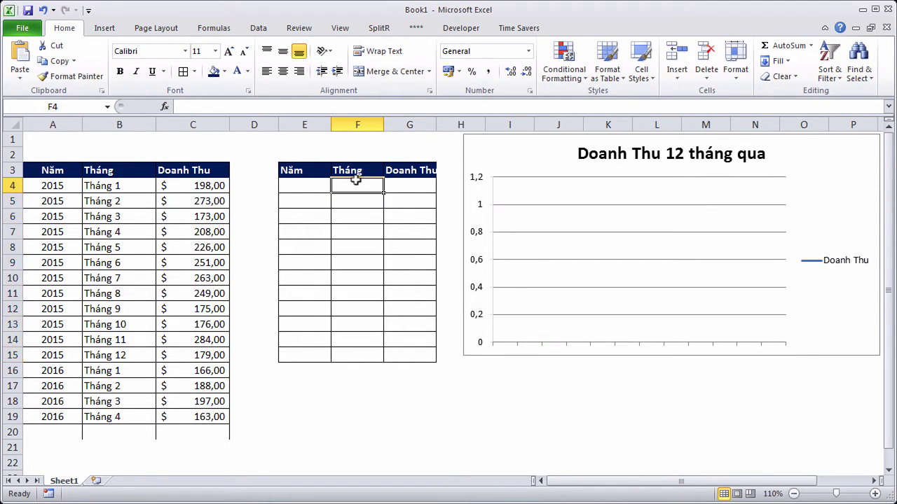
text(=)
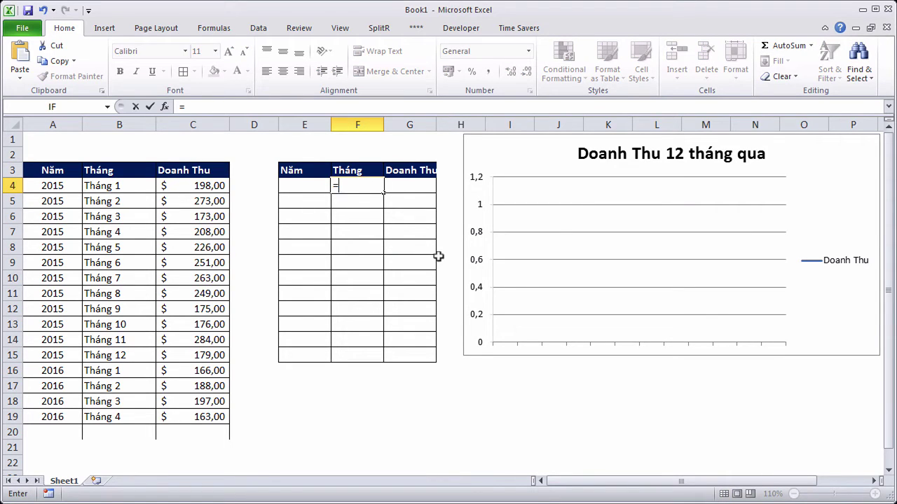
text(offs)
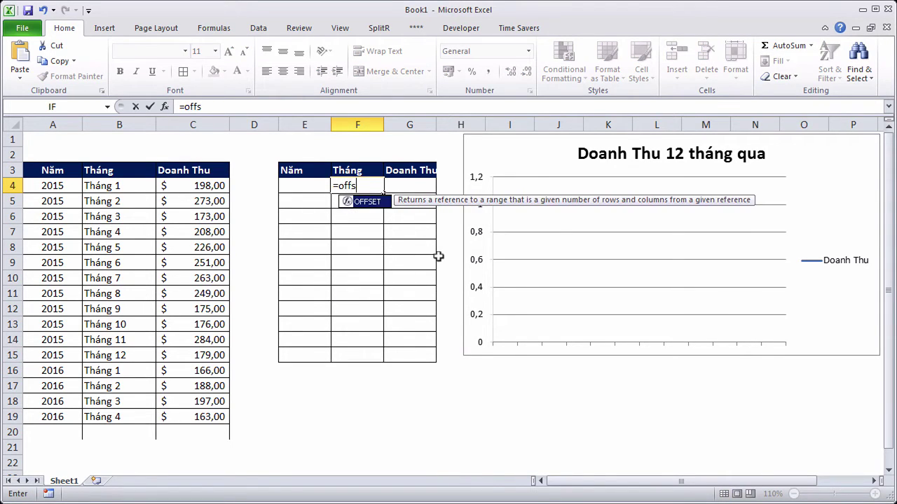
text(et()
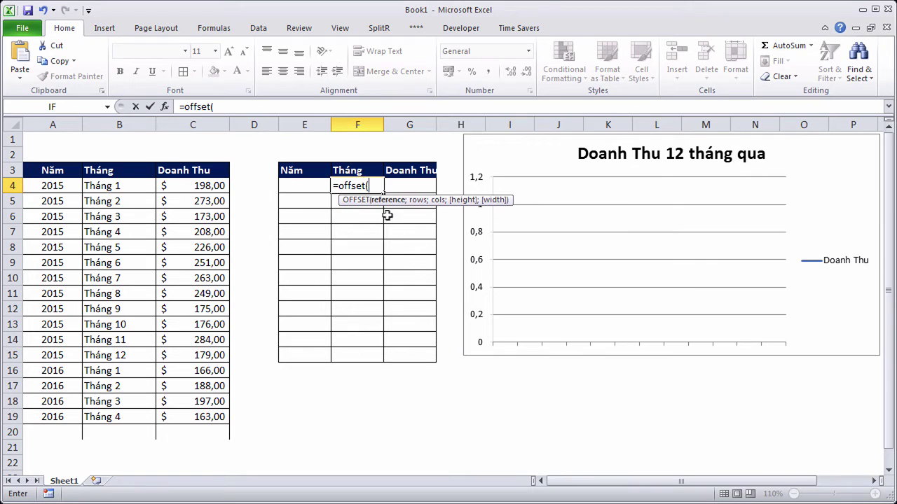
Step: Finish F4 as =OFFSET(B4;COUNTA(B4:B100)-12;0;1;1), returning Tháng 5
click(127, 183)
text(;)
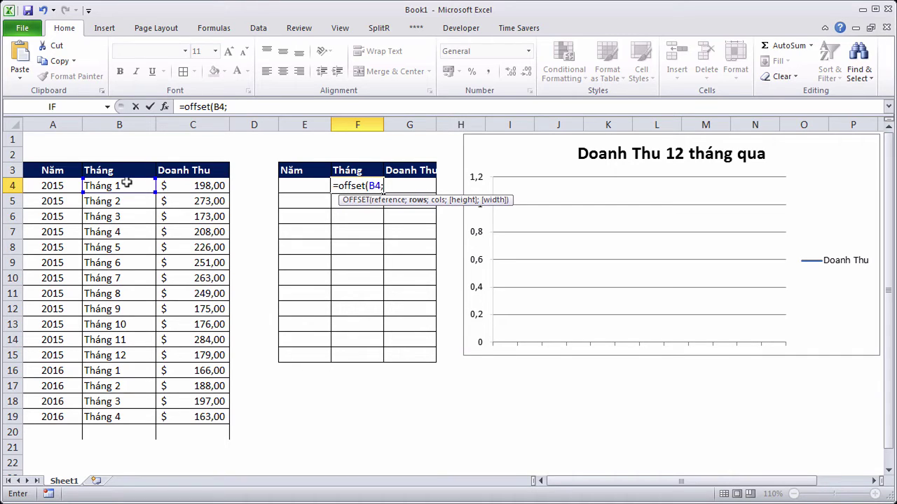
text(co)
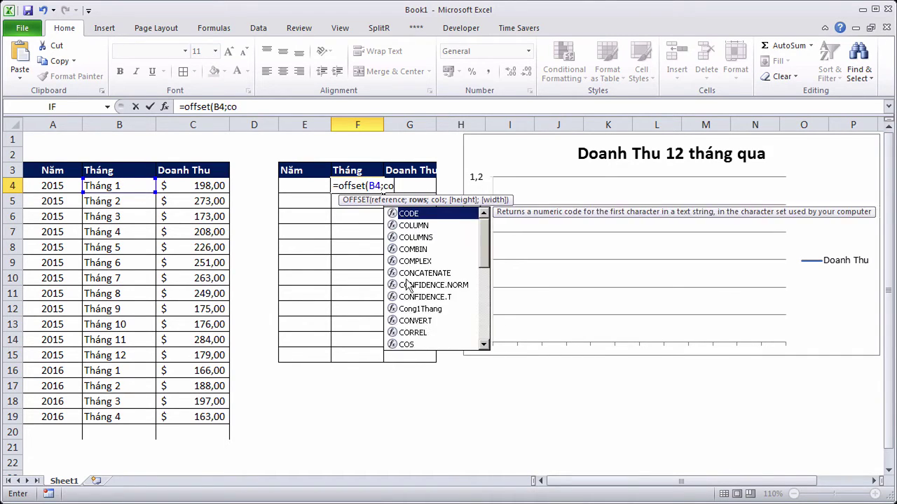
text(unta()
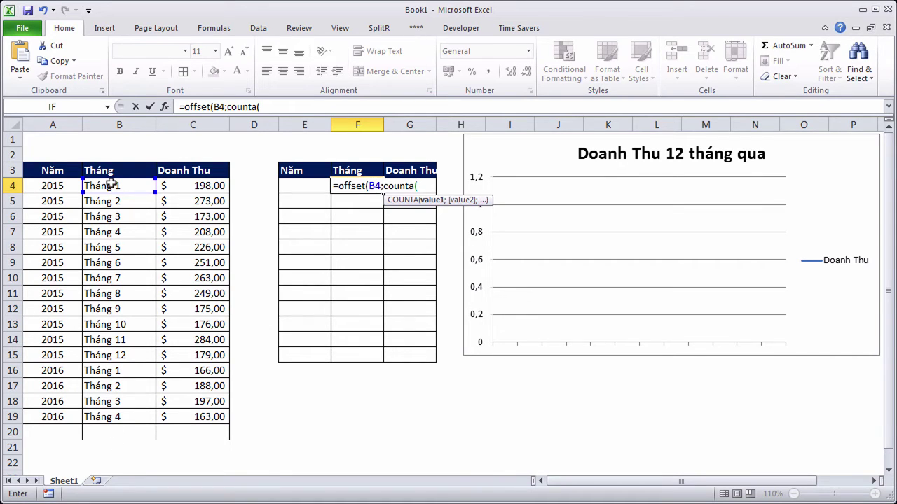
drag(118, 183, 112, 294)
click(289, 103)
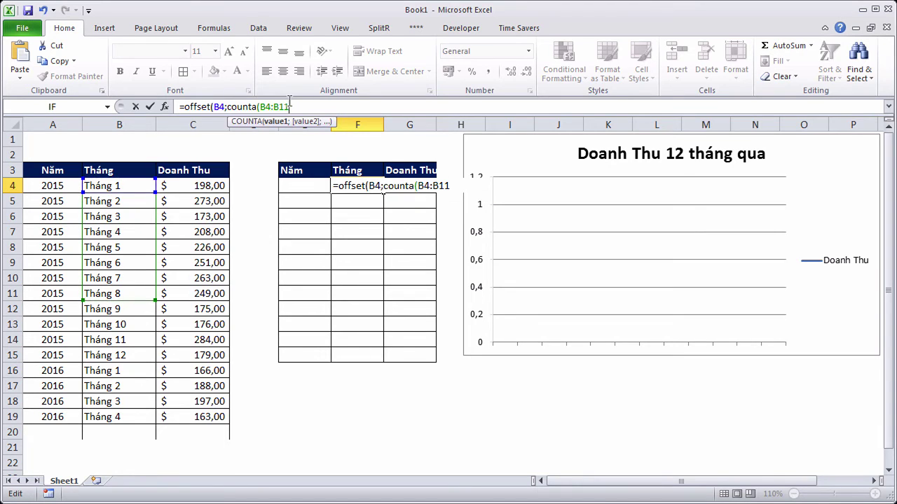
key(BackSpace)
text(00)
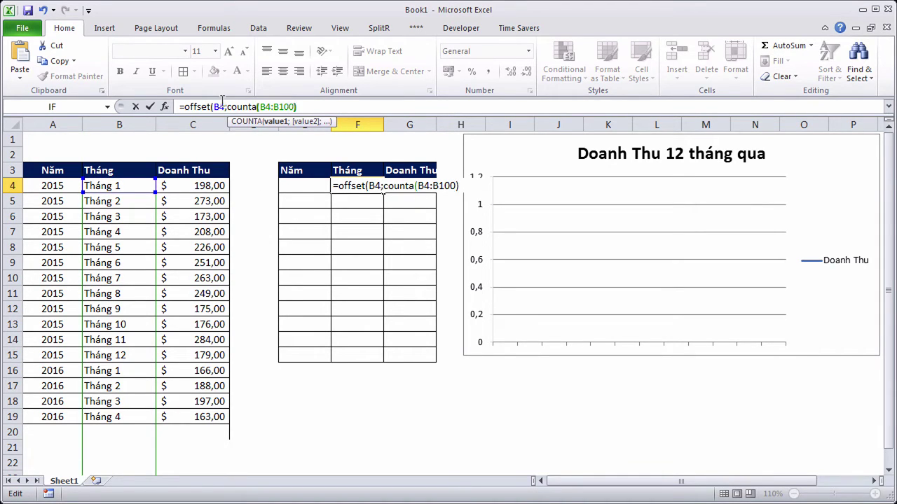
text())
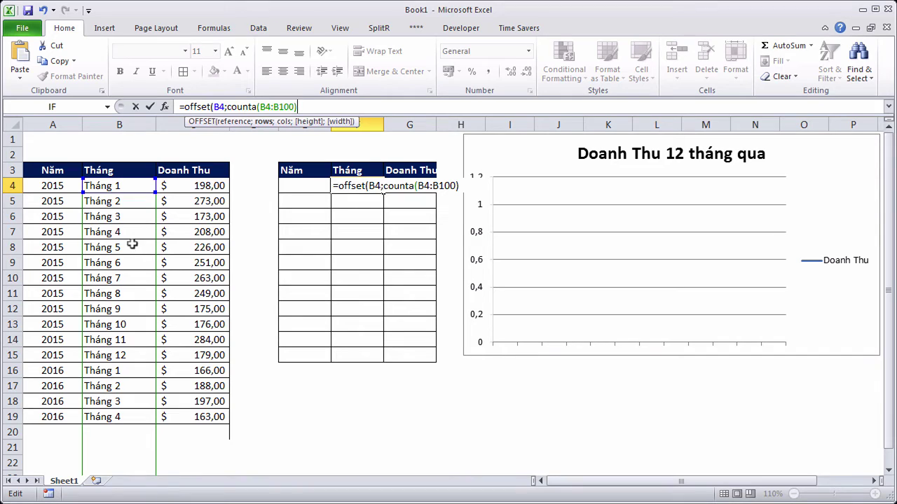
text(-12;0;1;1)
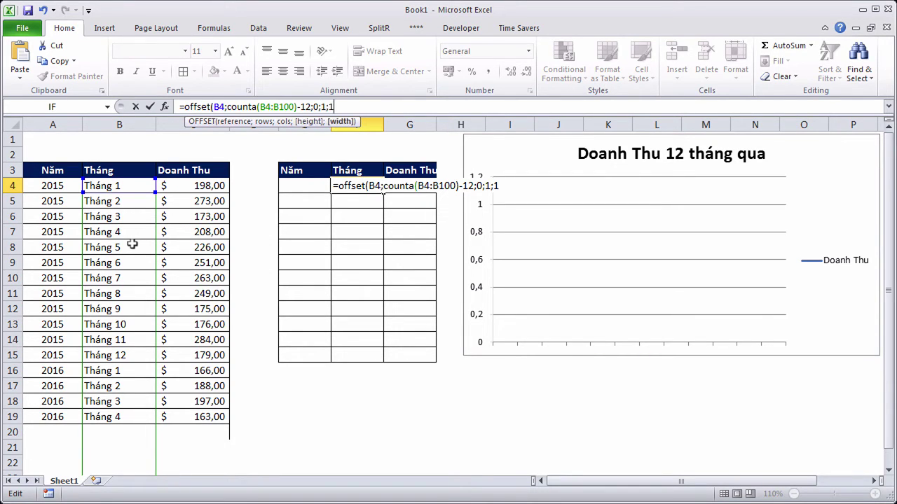
key(Return)
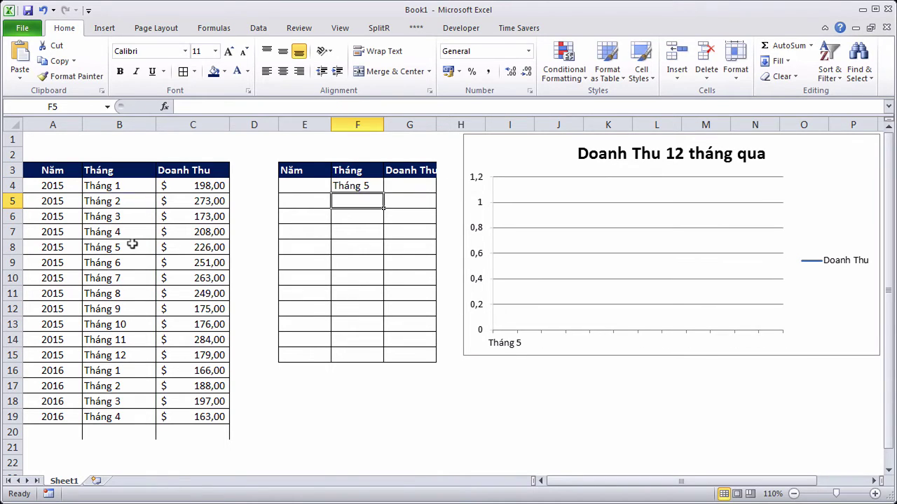
Step: Review F4's formula against empty row 20 and the Tháng 5, 2015 cells in row 8
click(350, 181)
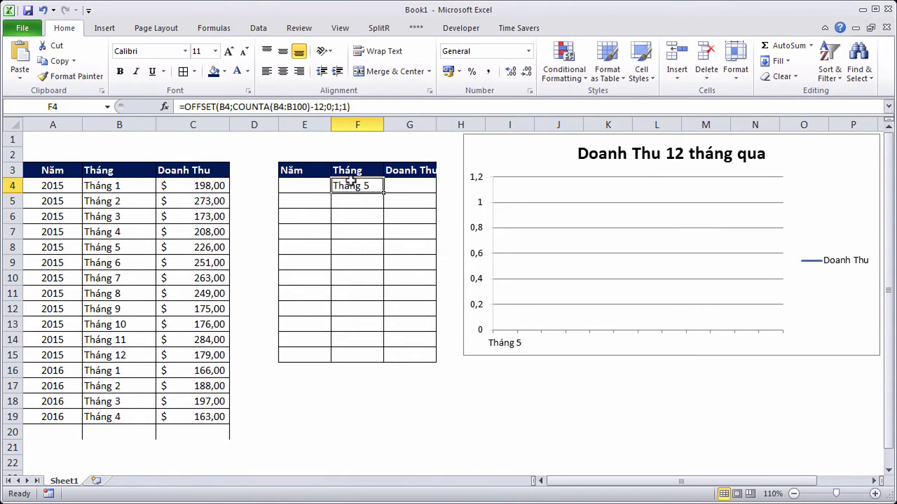
click(113, 430)
drag(52, 431, 177, 436)
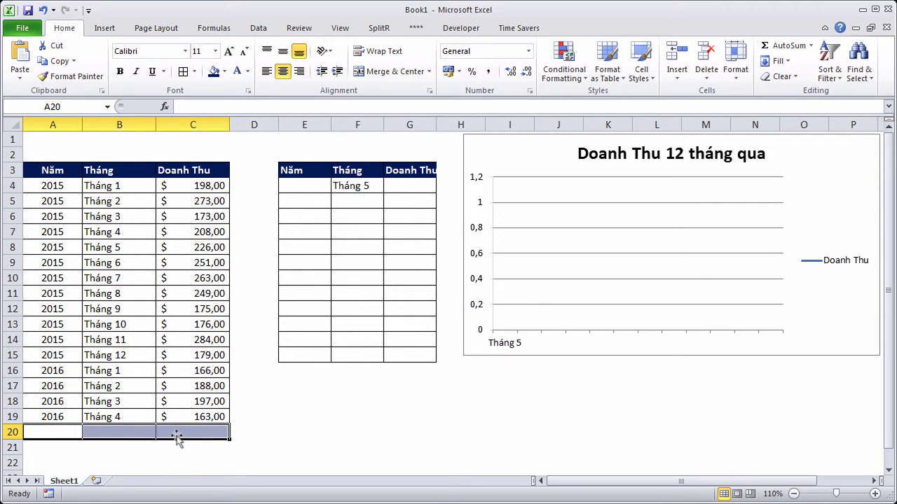
click(125, 429)
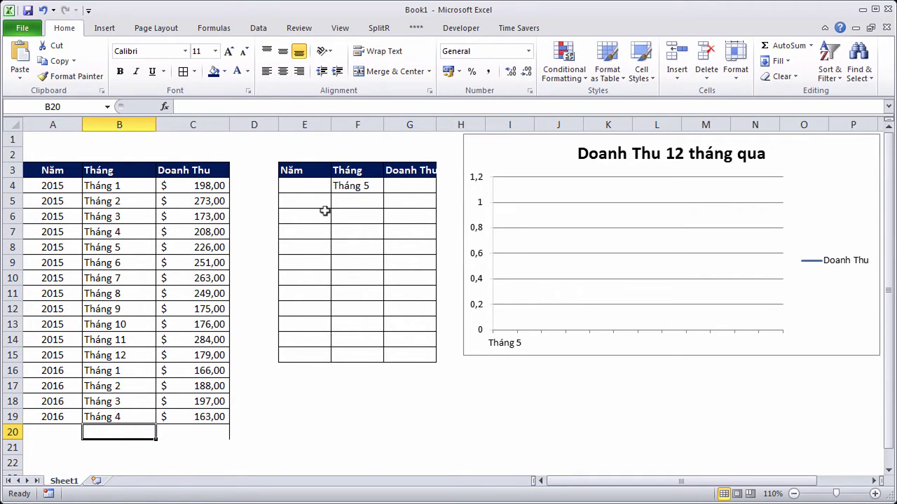
click(353, 182)
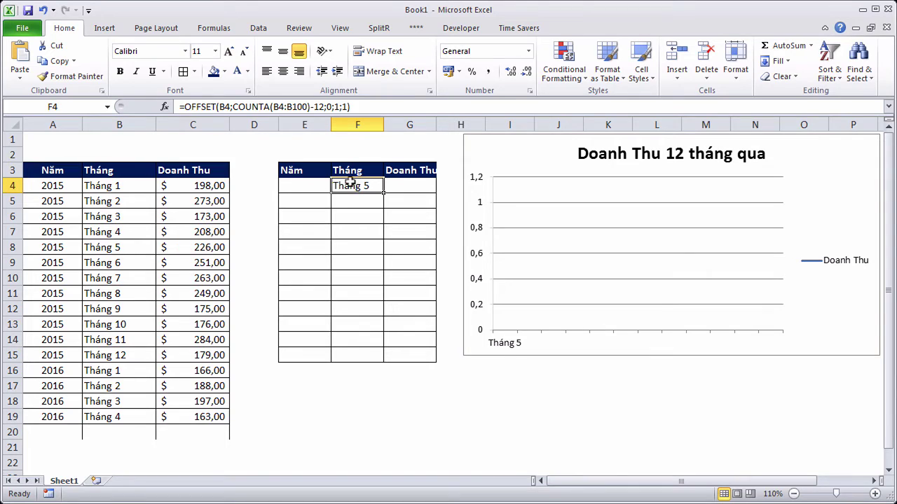
click(117, 245)
click(51, 245)
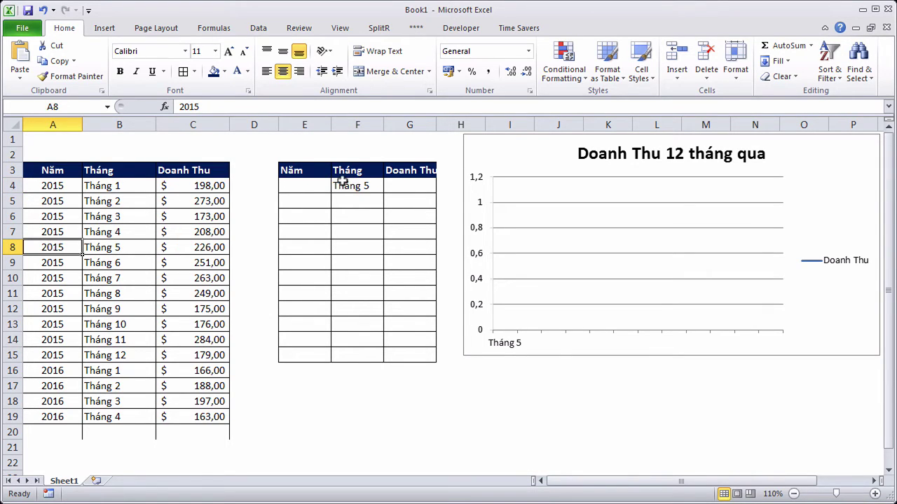
Step: Make F4's COUNTA range absolute as $B$4:$B$100
click(366, 184)
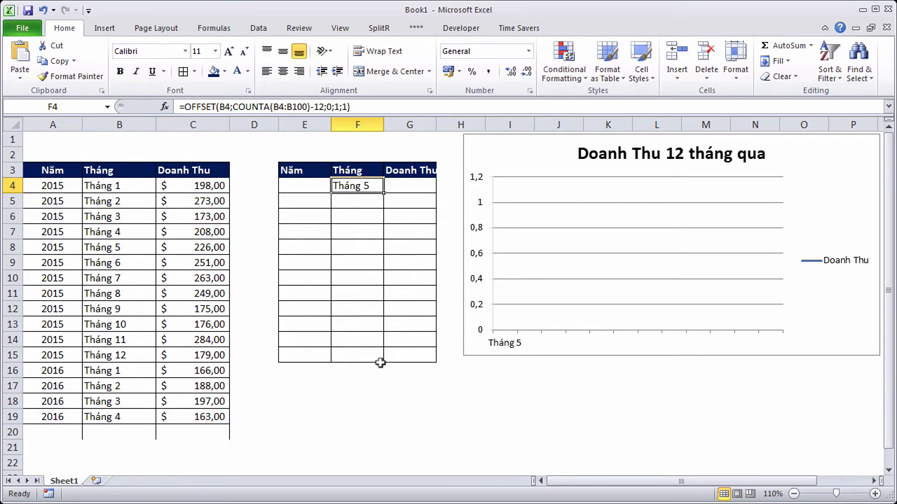
click(277, 103)
drag(277, 104, 296, 105)
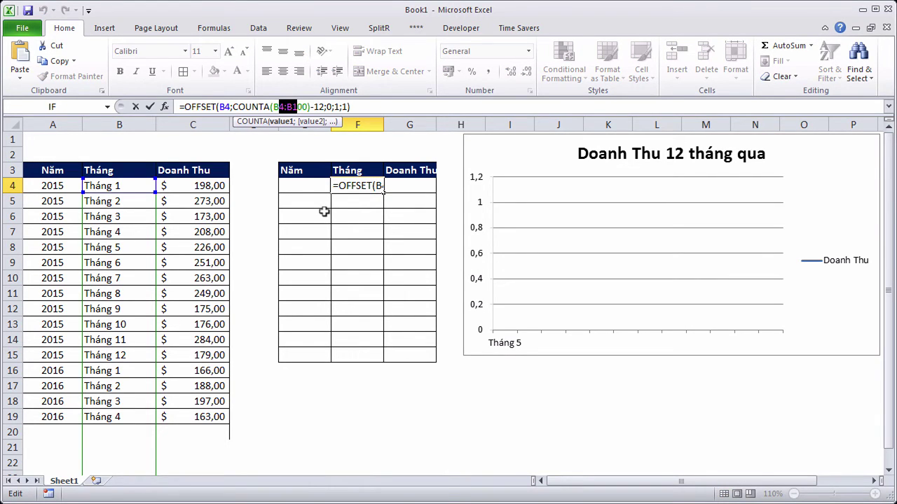
key(F4)
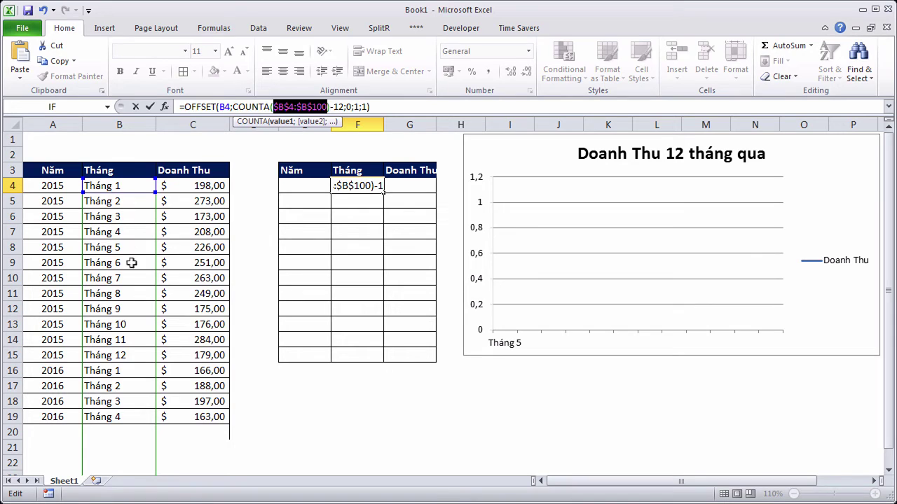
key(Return)
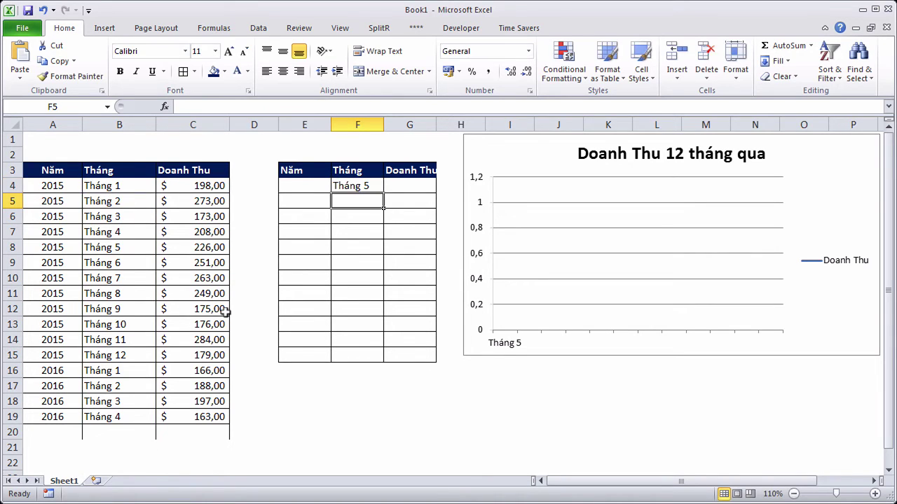
Step: Fill F4's month formula down to F15, listing Tháng 5 to Tháng 4
click(366, 185)
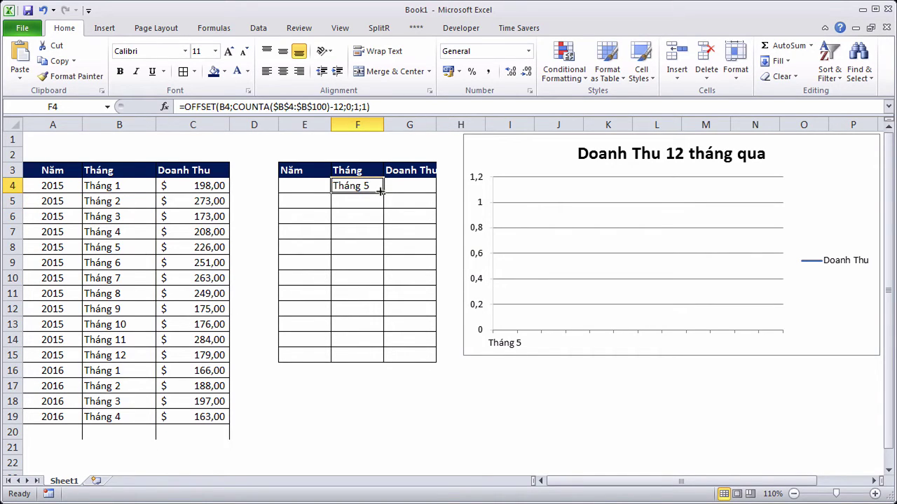
drag(379, 190, 376, 356)
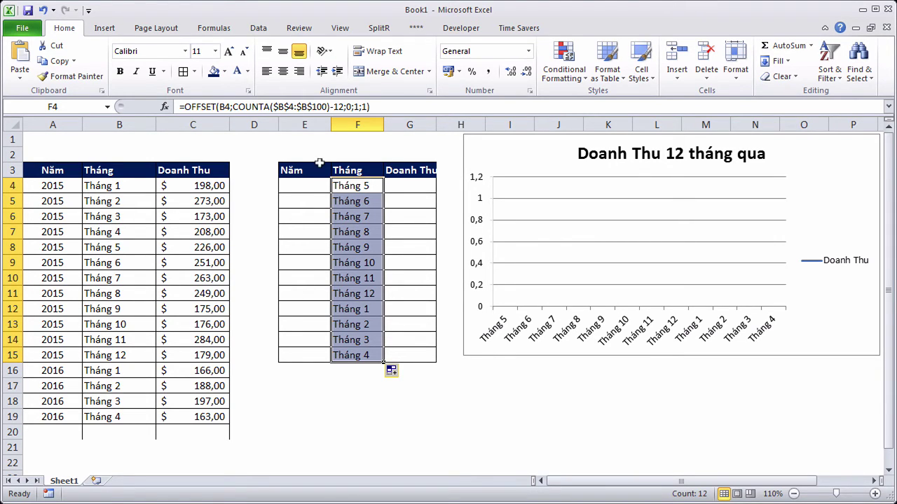
click(406, 182)
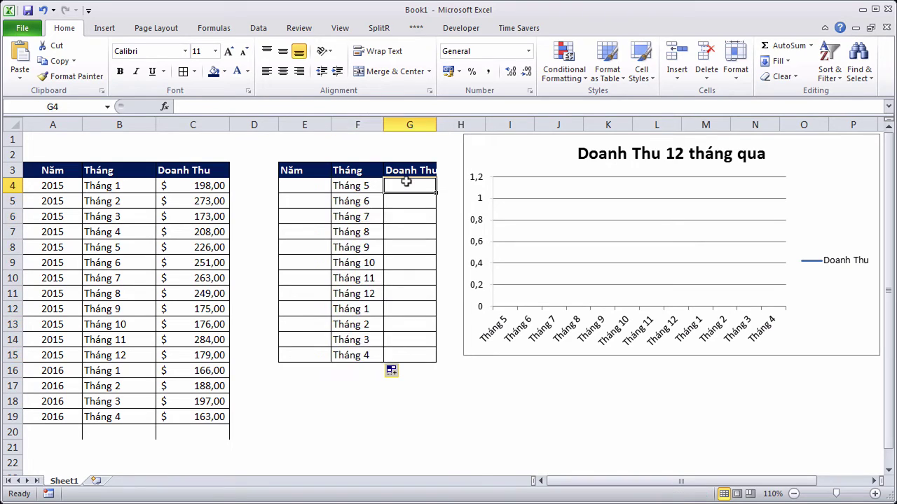
Step: Copy the full OFFSET formula text from F4's formula bar
click(340, 183)
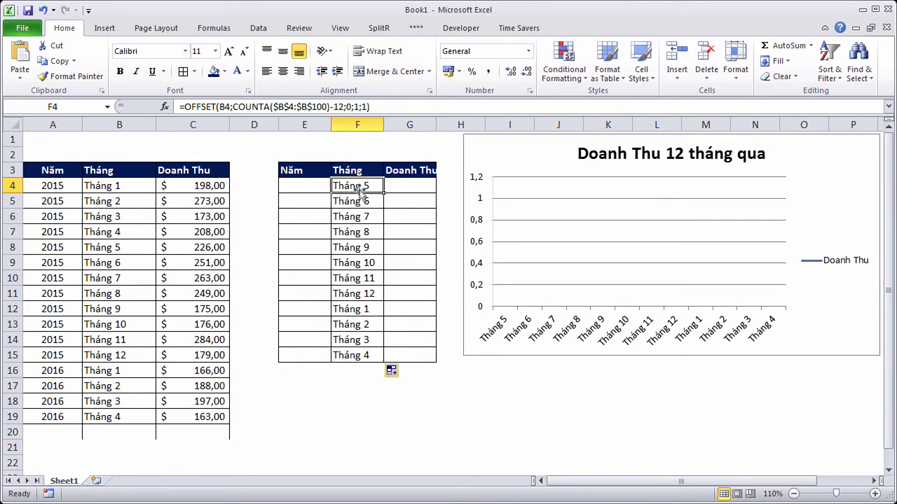
drag(382, 106, 158, 106)
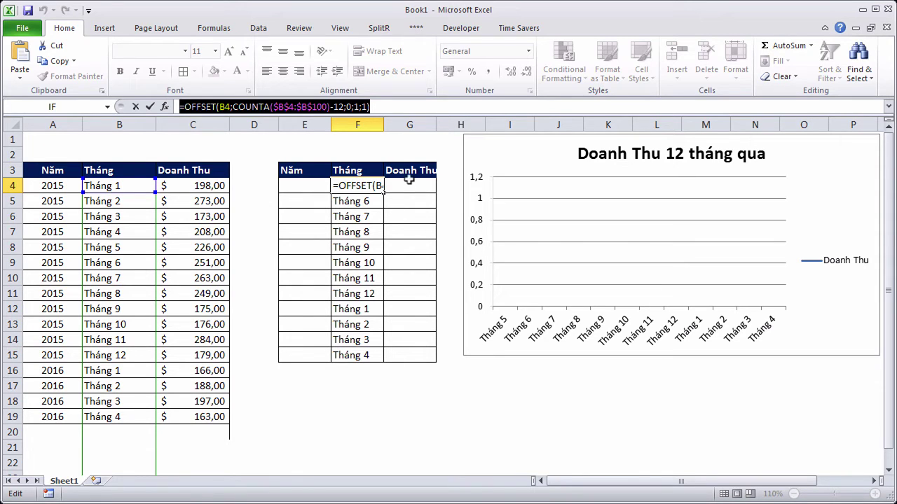
click(408, 181)
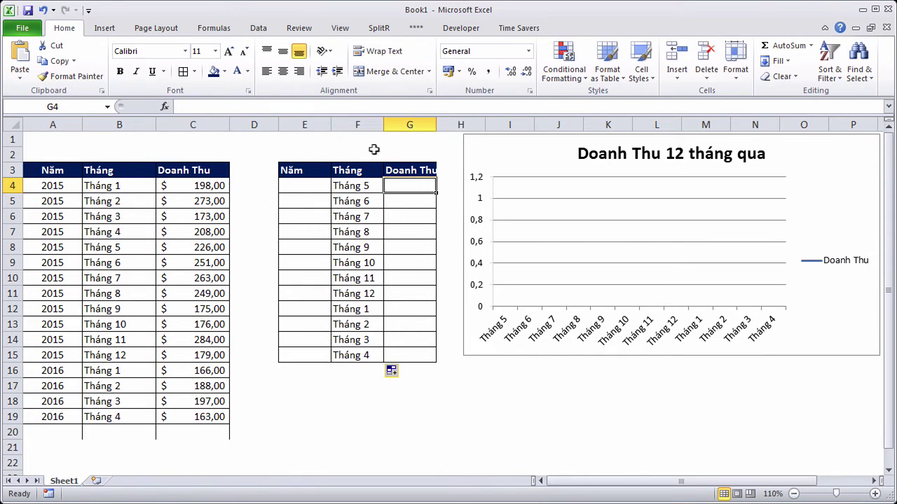
Step: Paste the formula into G4, retargeted to C4 and $C$4:$C$100
click(285, 105)
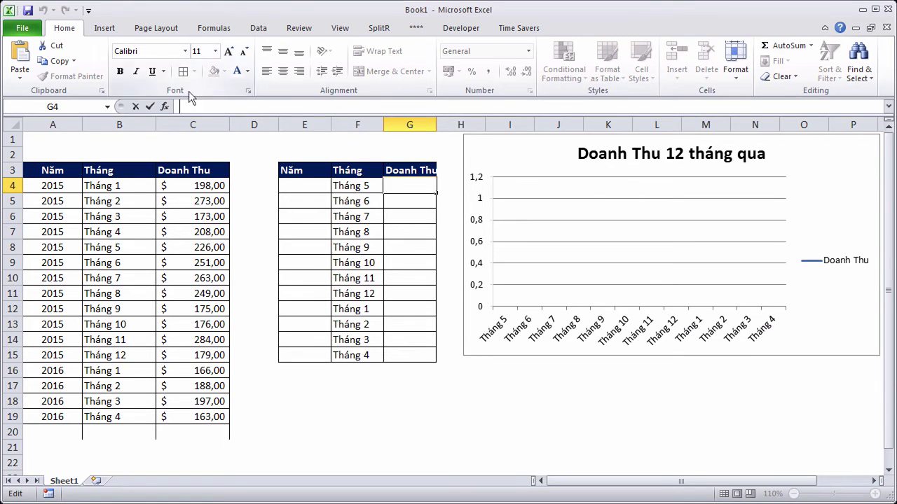
key(ctrl+v)
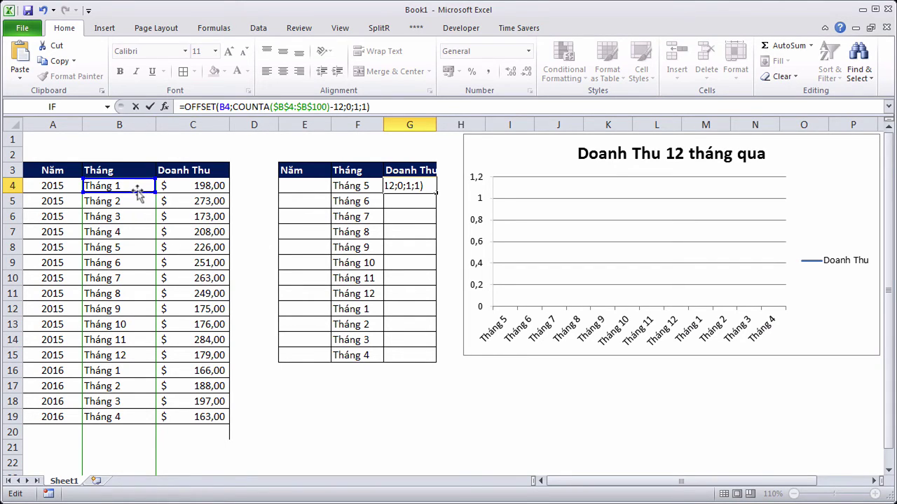
drag(138, 192, 159, 201)
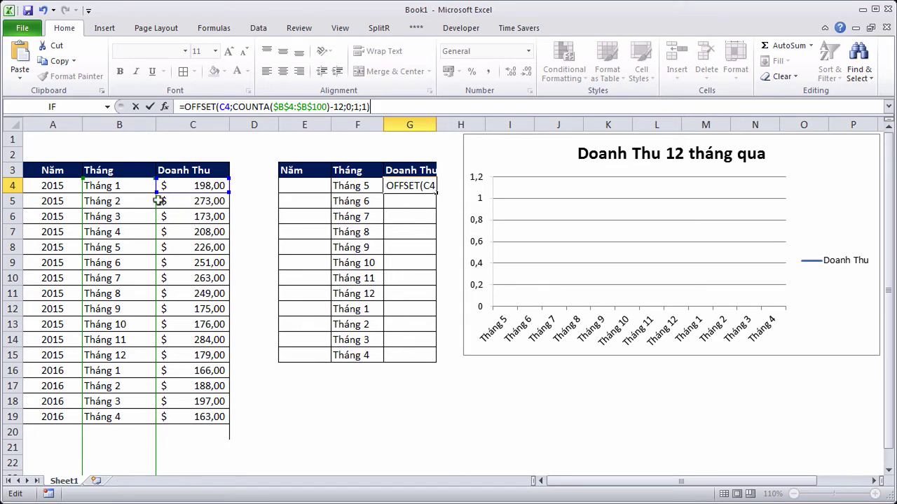
drag(159, 217, 182, 210)
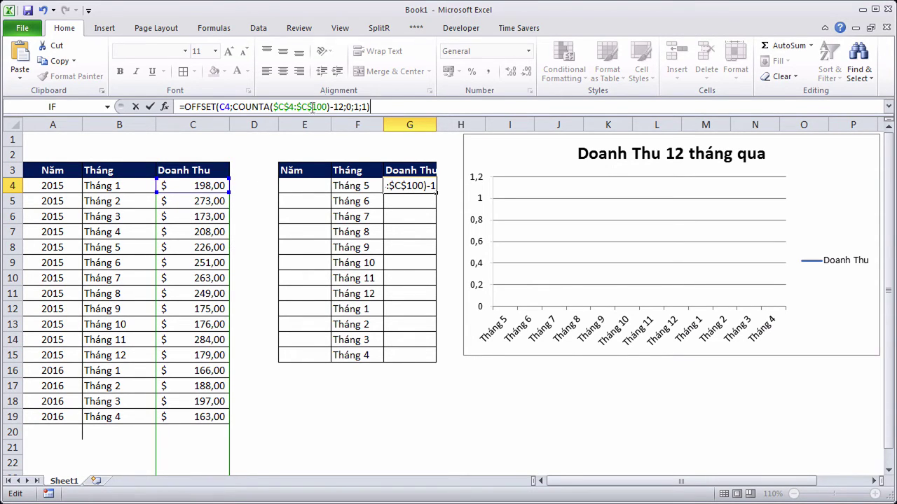
key(Return)
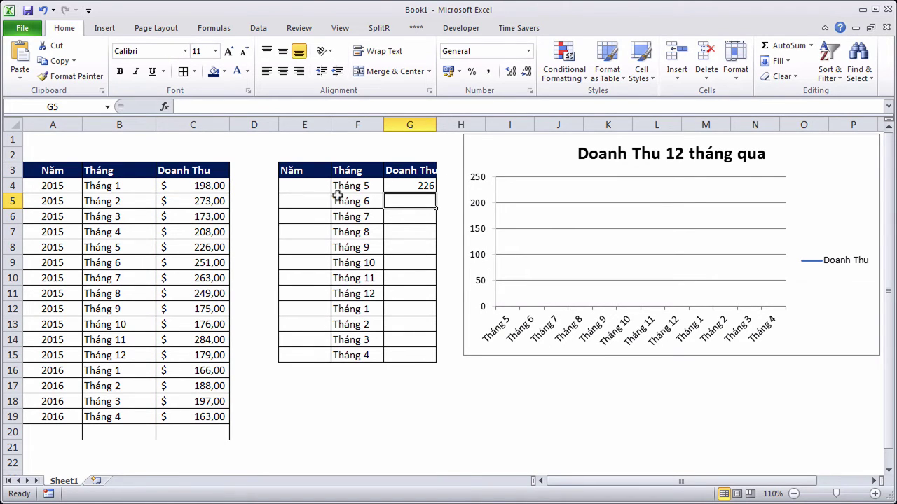
Step: Check G4 against row 8, auto-fit column G and fill the revenue formula down to G15
click(354, 180)
click(115, 247)
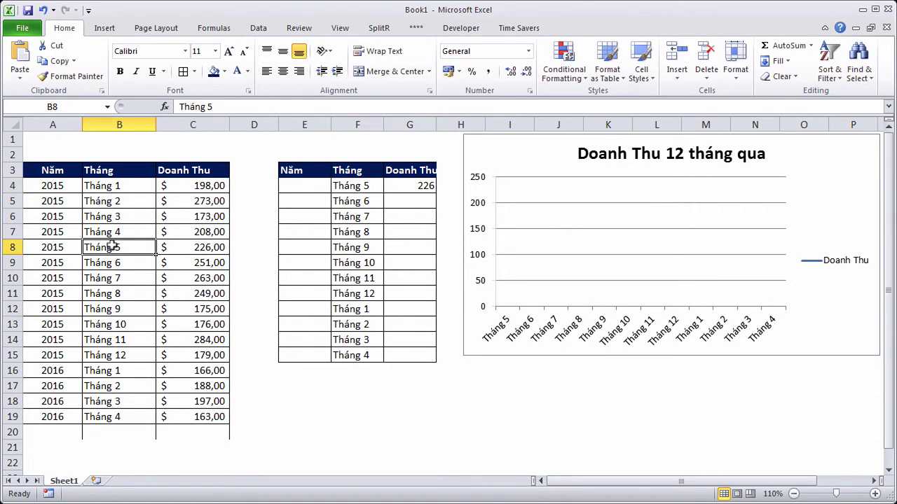
click(189, 247)
click(406, 186)
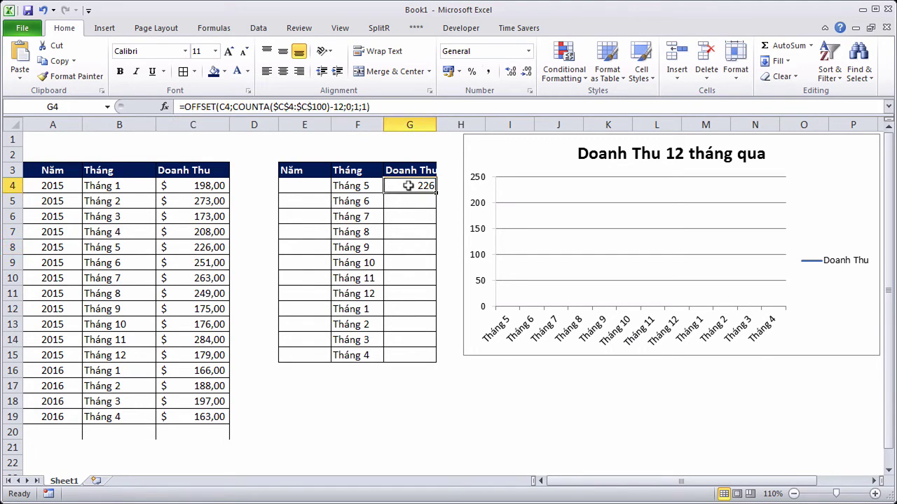
double_click(435, 125)
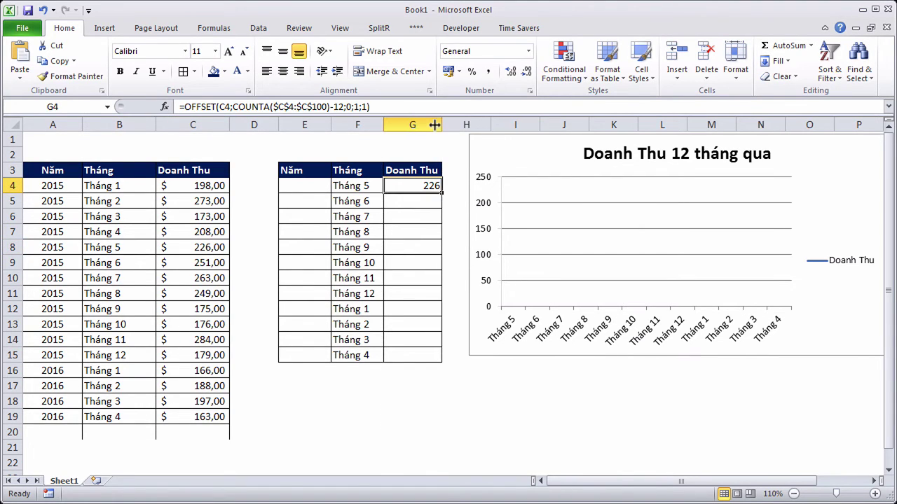
drag(440, 193, 433, 364)
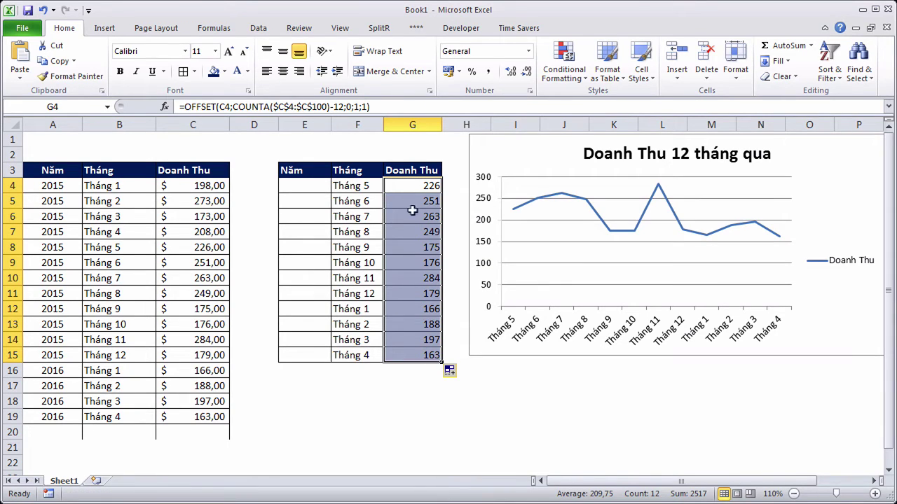
click(207, 186)
Step: Copy C4's dollar Accounting format onto G4:G15 with Format Painter
click(71, 76)
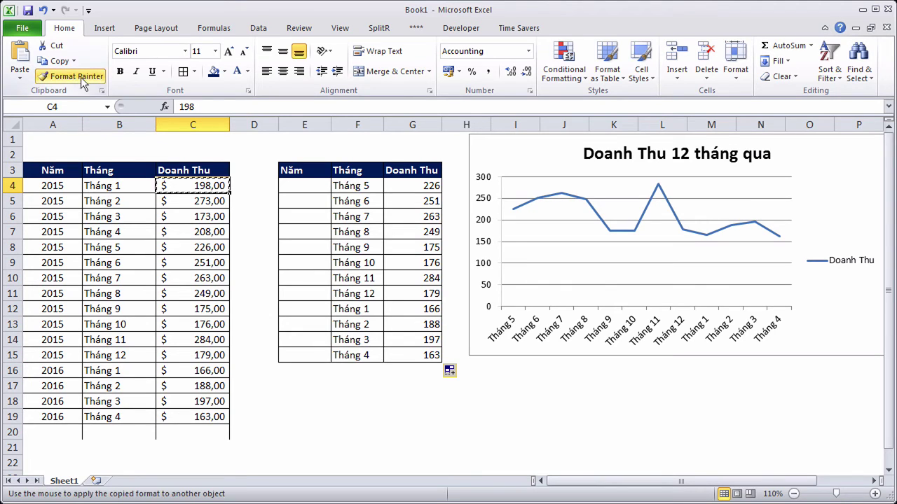
click(415, 183)
drag(415, 184, 410, 355)
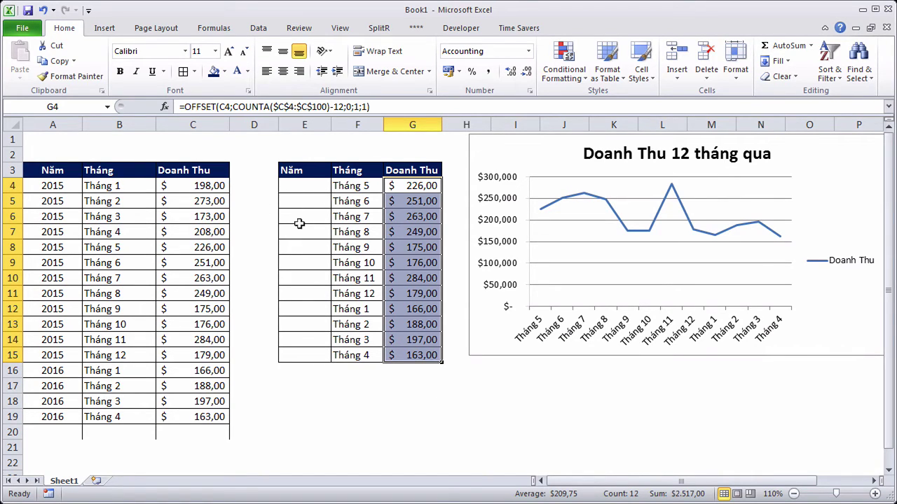
click(357, 183)
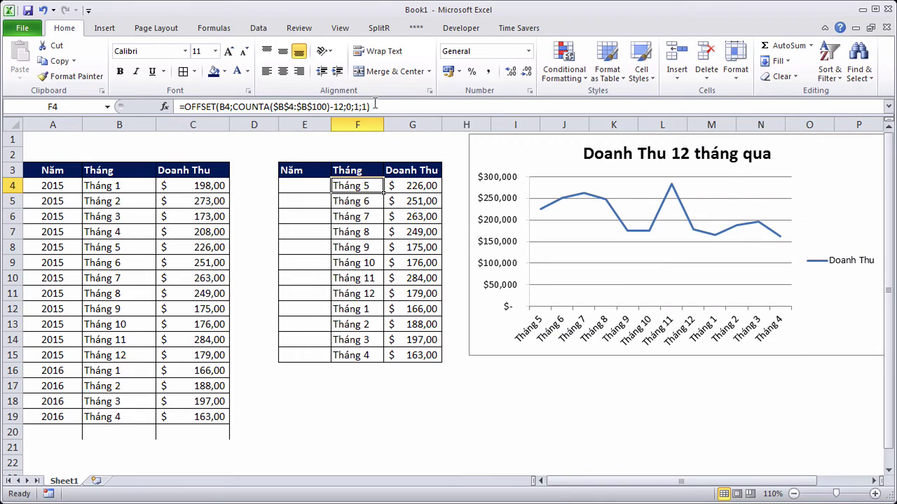
Step: Copy the OFFSET formula text from F4's formula bar
drag(371, 106, 173, 101)
key(ctrl+c)
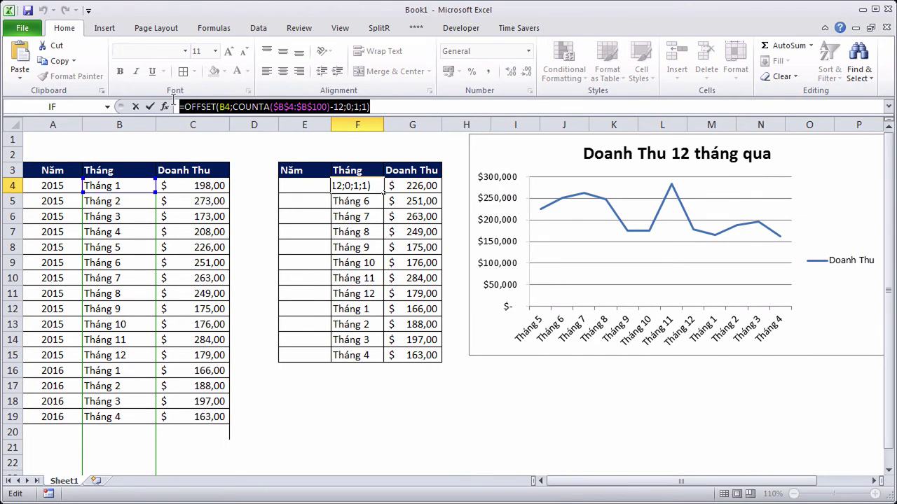
key(Escape)
Step: Paste the formula into E4 retargeted to column A, and fill it down to E15
click(299, 184)
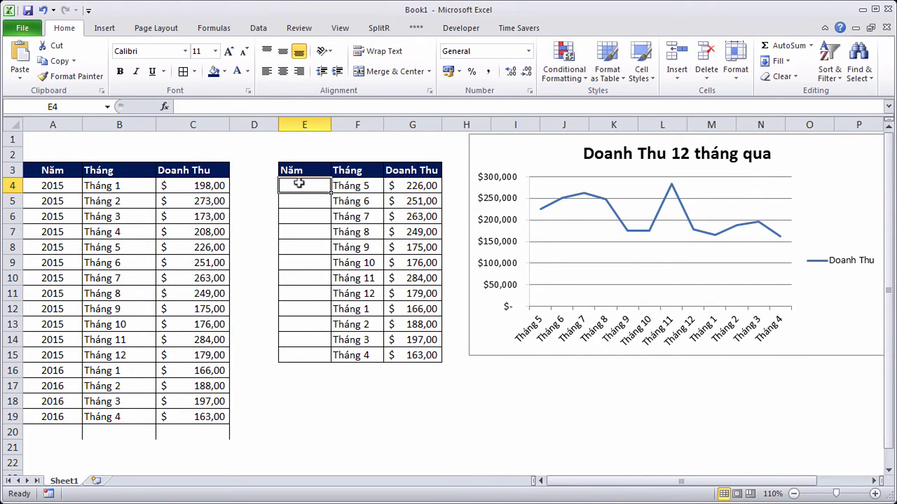
click(246, 106)
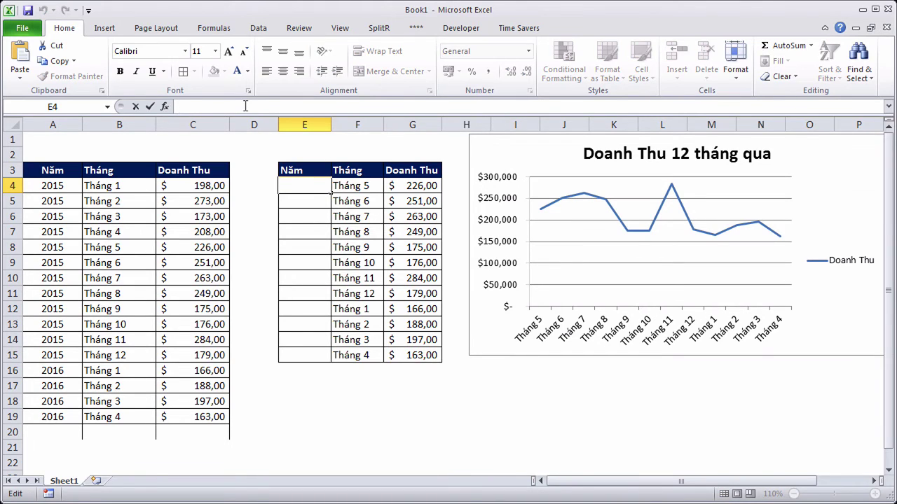
key(ctrl+v)
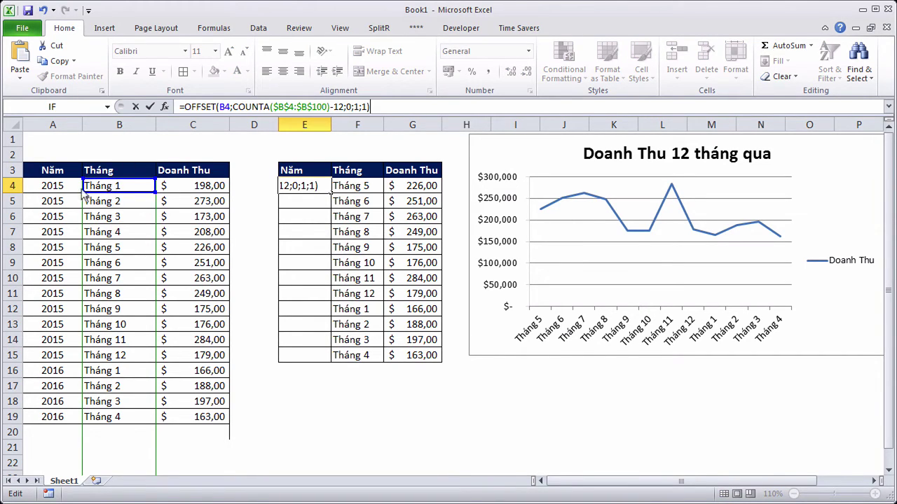
drag(82, 197, 72, 186)
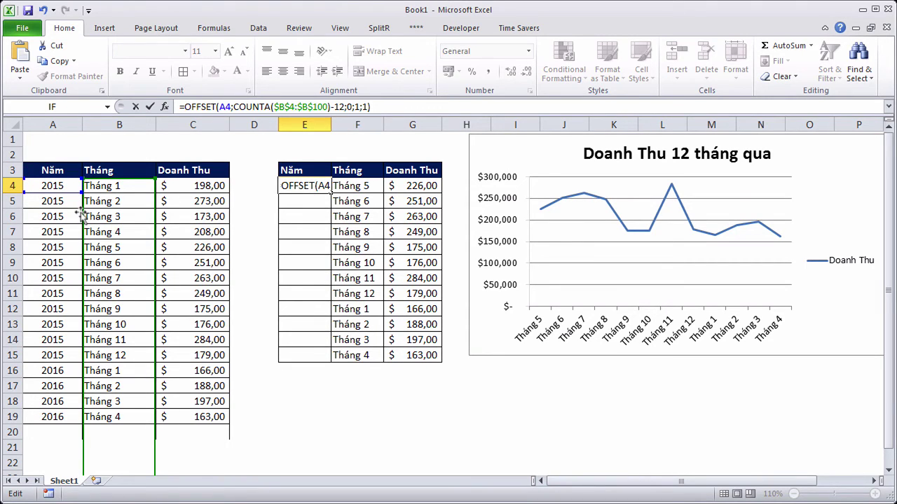
drag(84, 217, 61, 211)
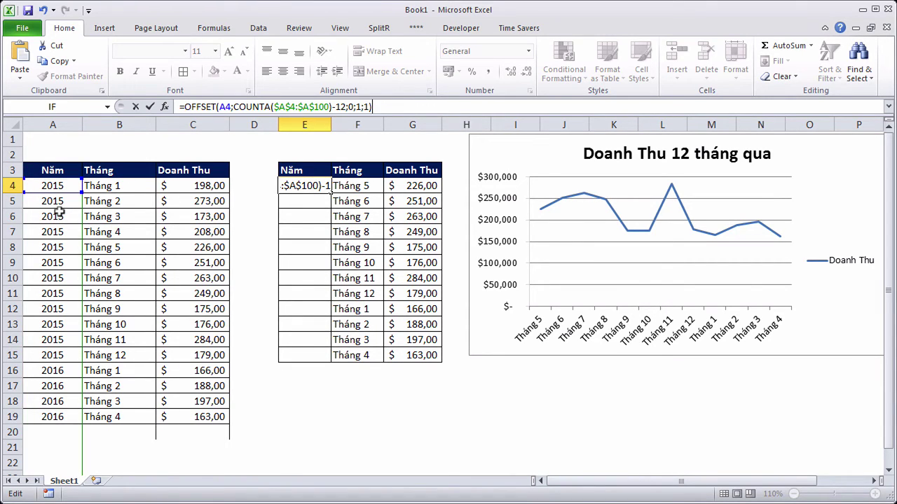
key(Return)
click(316, 183)
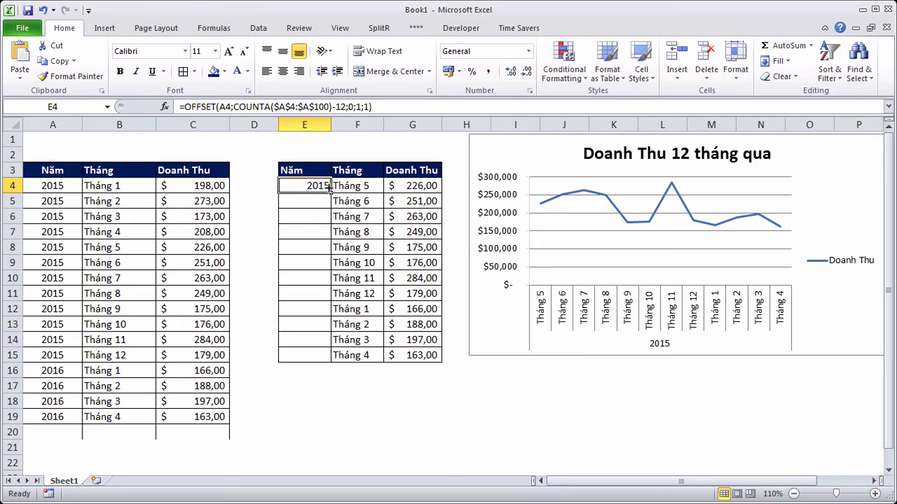
drag(331, 188, 320, 367)
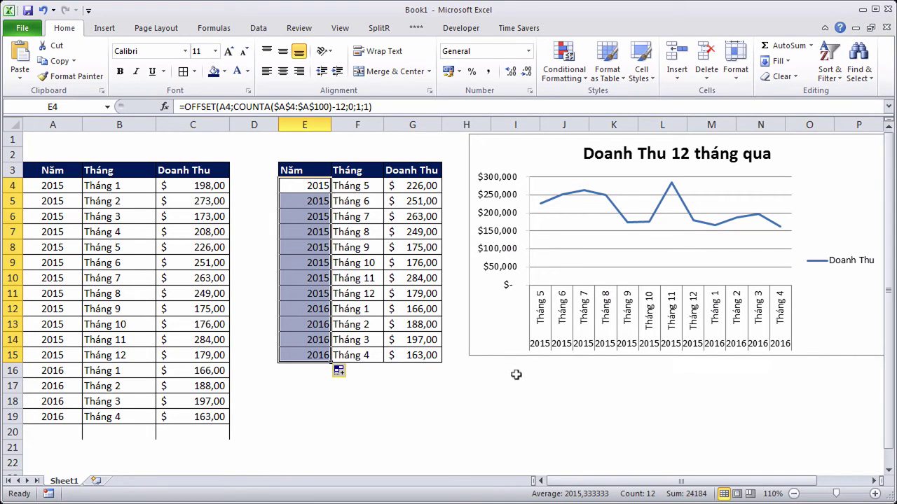
Step: Clear the repeated 2015 years in E5:E11, keeping 2015 only in E4
click(319, 200)
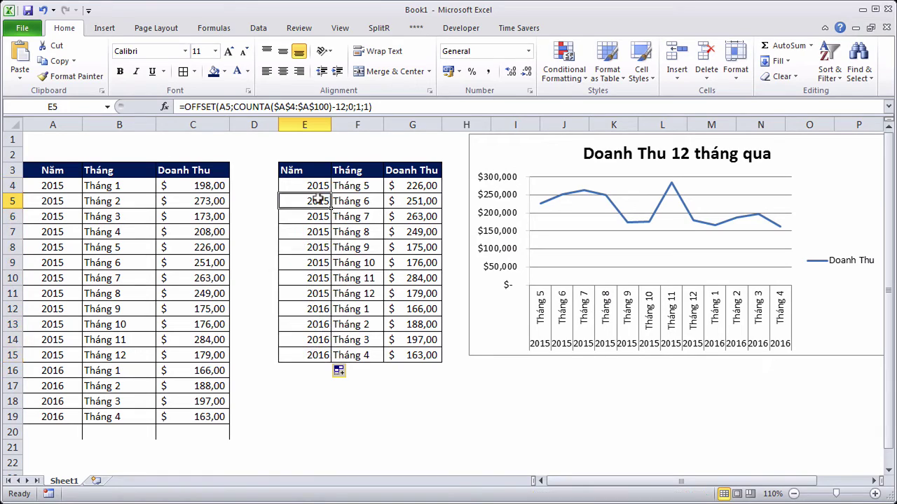
drag(302, 183, 346, 183)
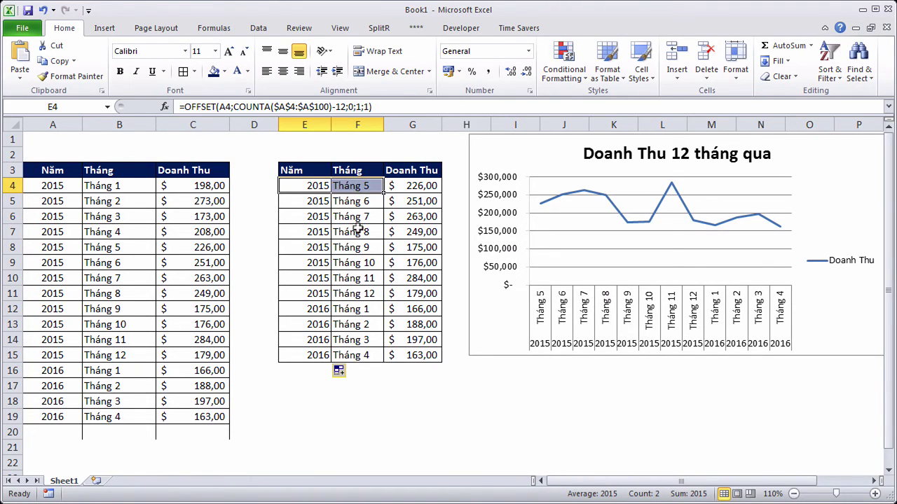
click(306, 185)
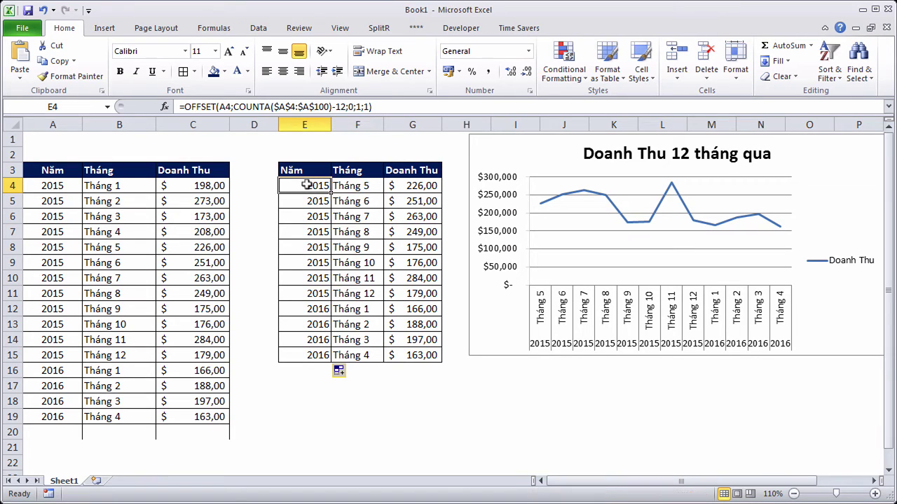
drag(306, 200, 306, 294)
key(Delete)
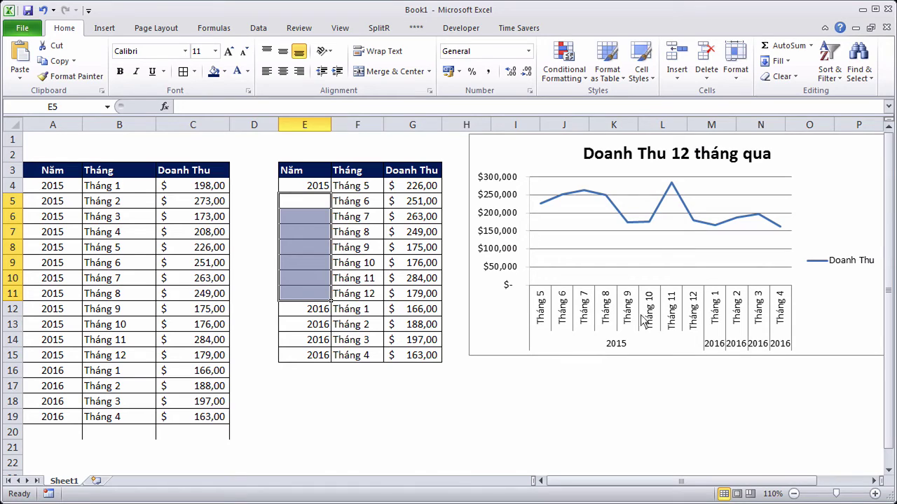
Step: Clear the repeated 2016 years in E13:E15, leaving 2016 only in E12
click(312, 324)
drag(311, 323, 310, 353)
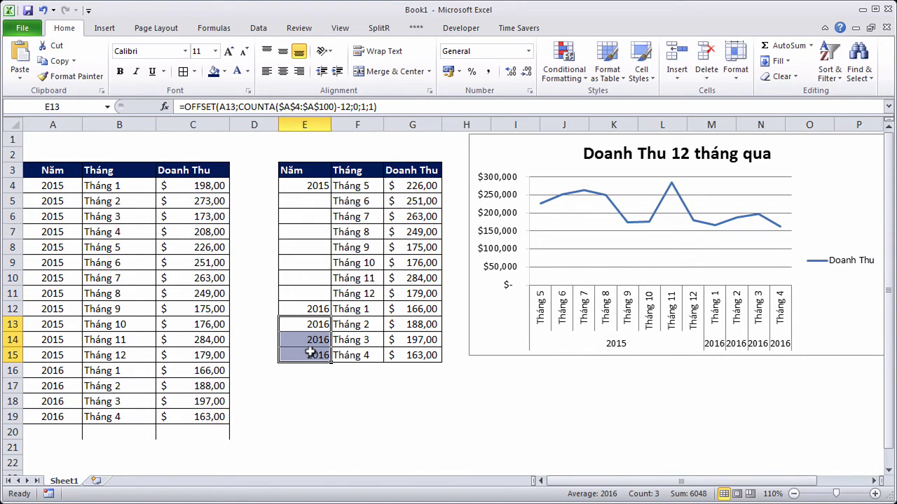
key(BackSpace)
key(Escape)
key(Delete)
key(Return)
click(322, 380)
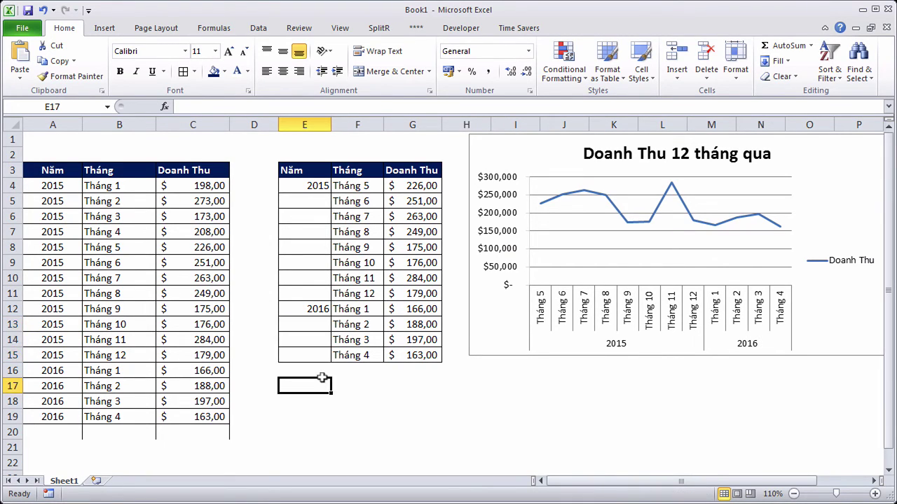
click(65, 431)
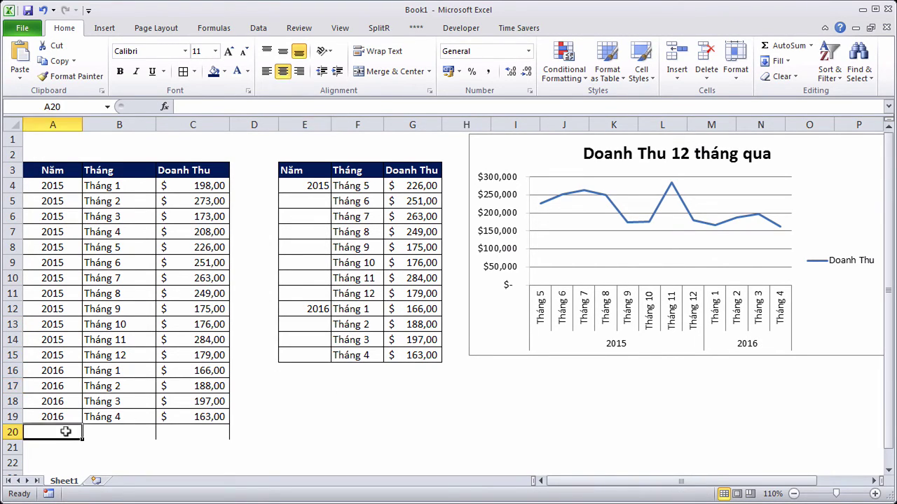
text(2016)
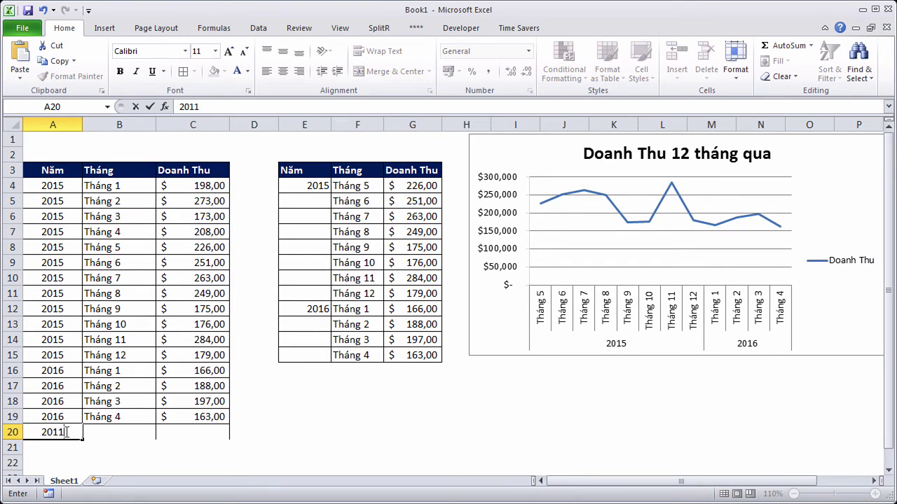
key(BackSpace)
text(6)
key(Tab)
text(Tháng)
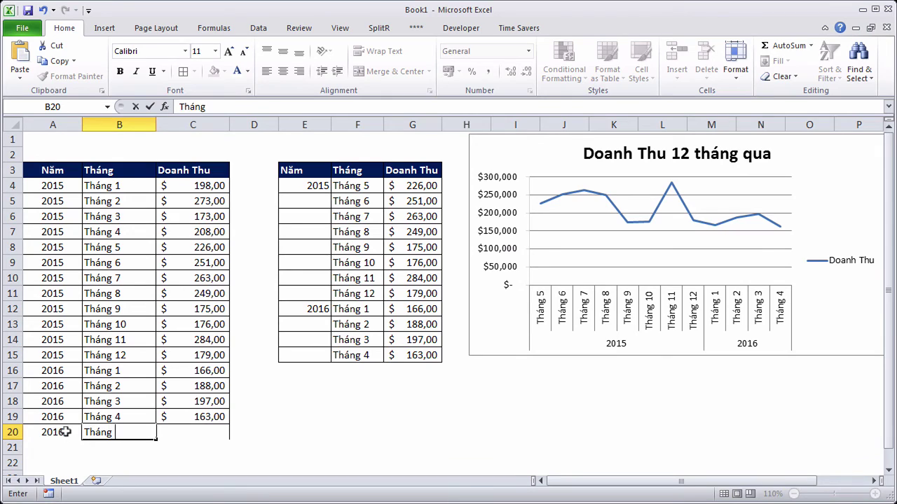
text( 5)
key(Tab)
text(49)
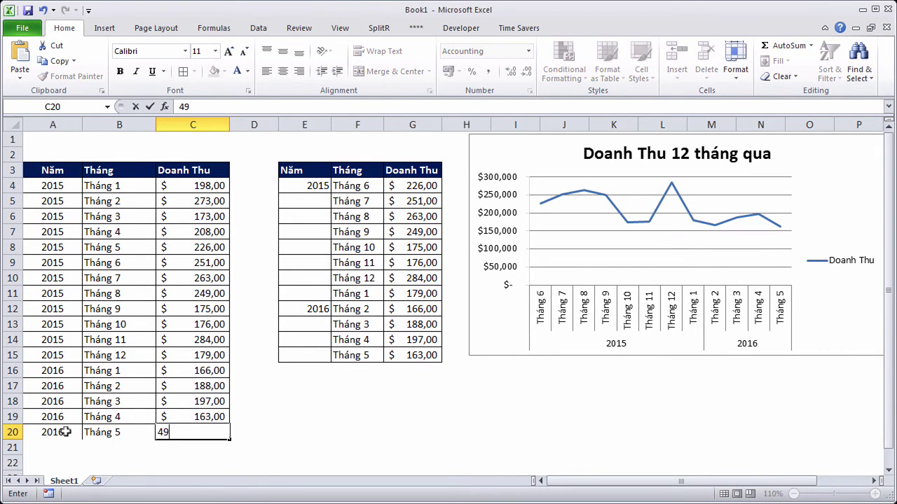
key(BackSpace)
key(BackSpace)
text(400)
key(Return)
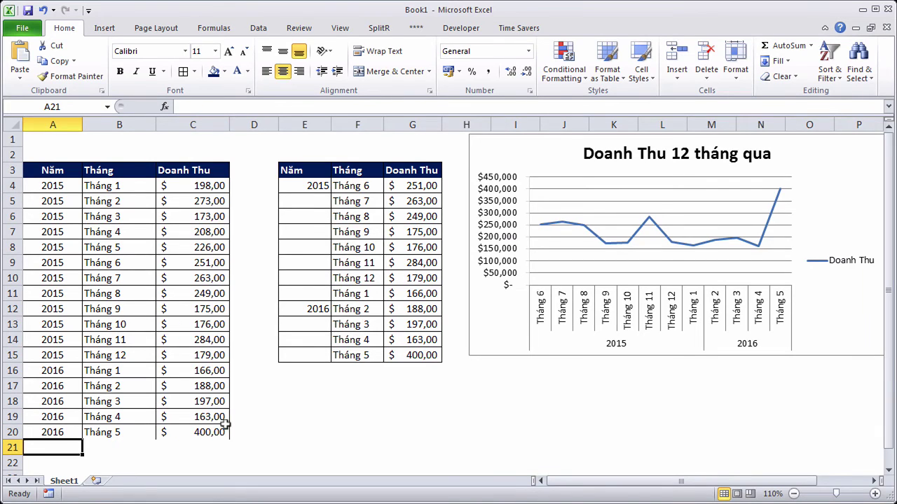
click(309, 293)
click(349, 291)
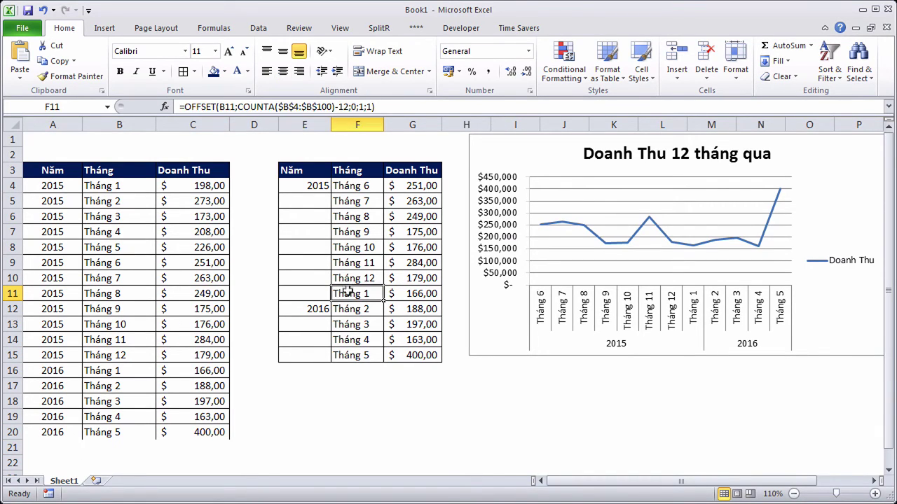
click(309, 309)
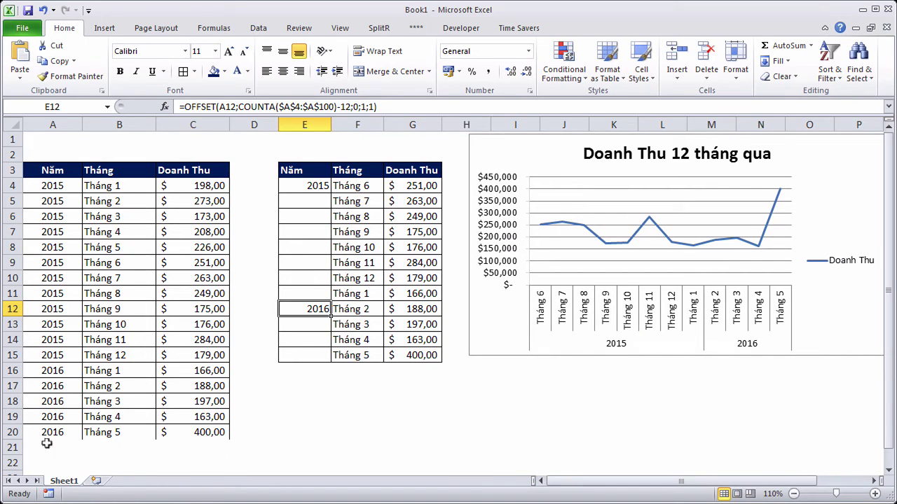
drag(47, 432, 180, 432)
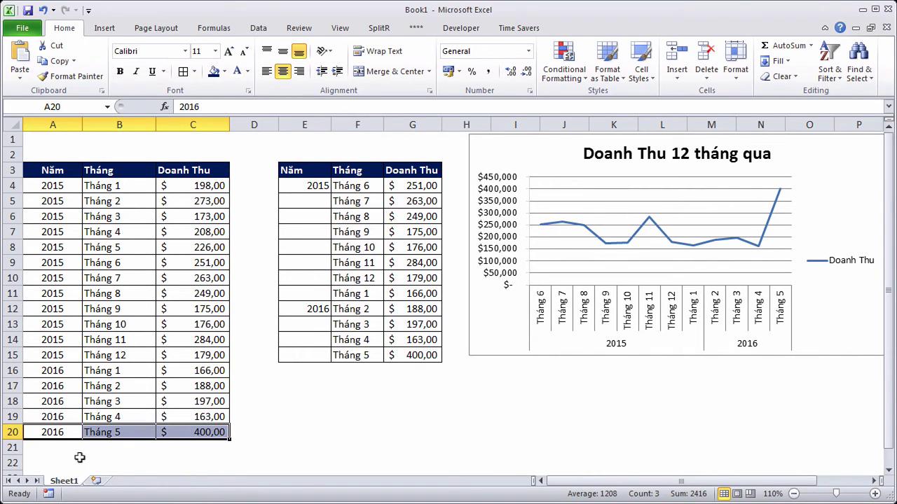
Step: Clear the test row, then fill E4's OFFSET year formula down through E15
key(Delete)
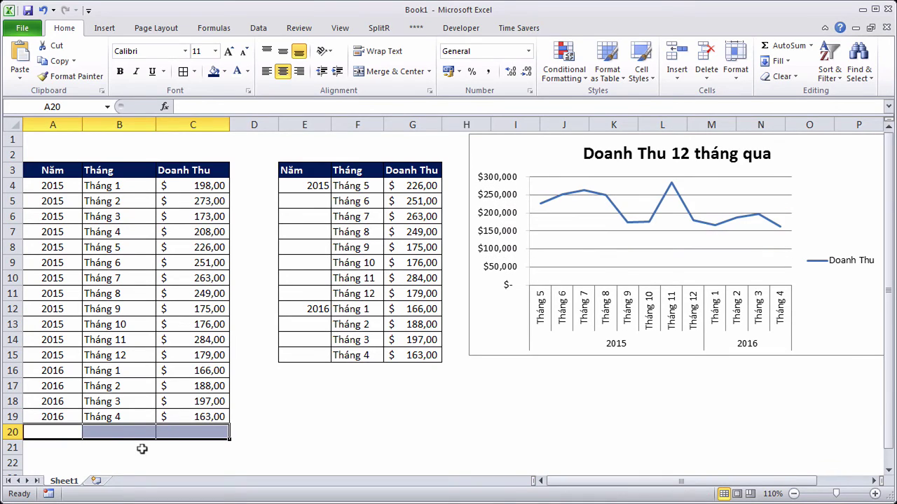
click(332, 400)
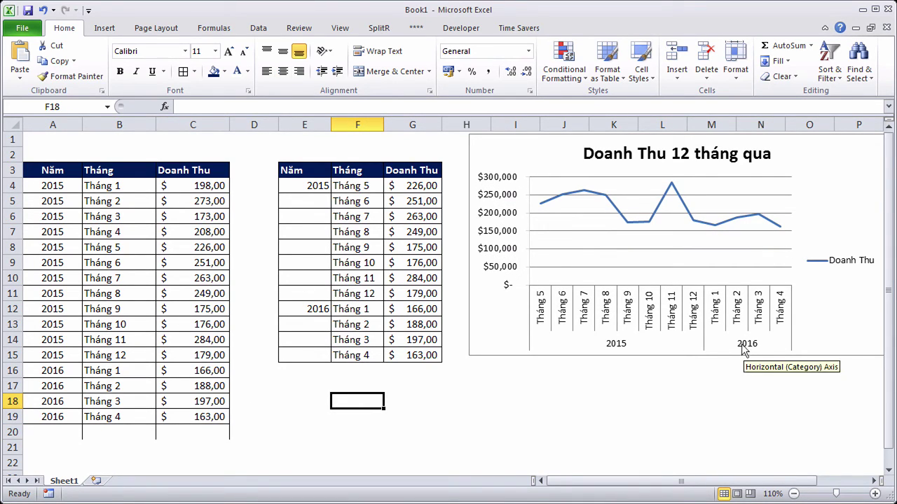
click(301, 180)
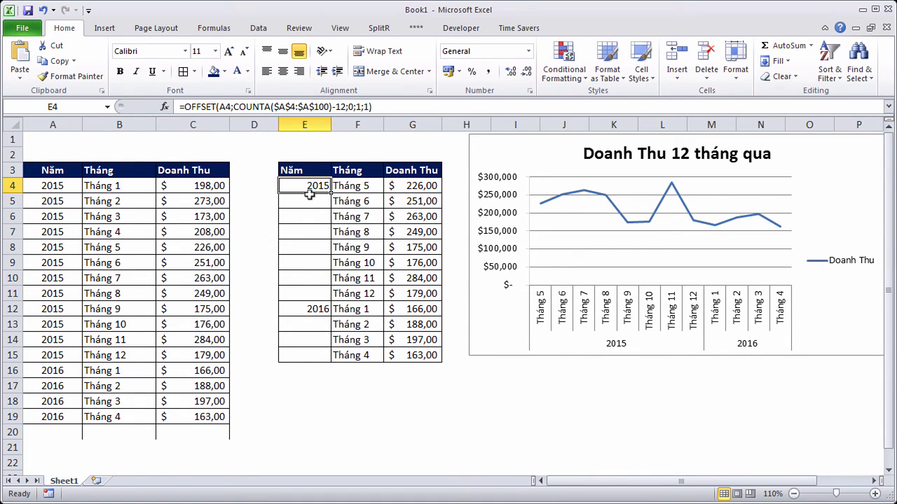
click(302, 198)
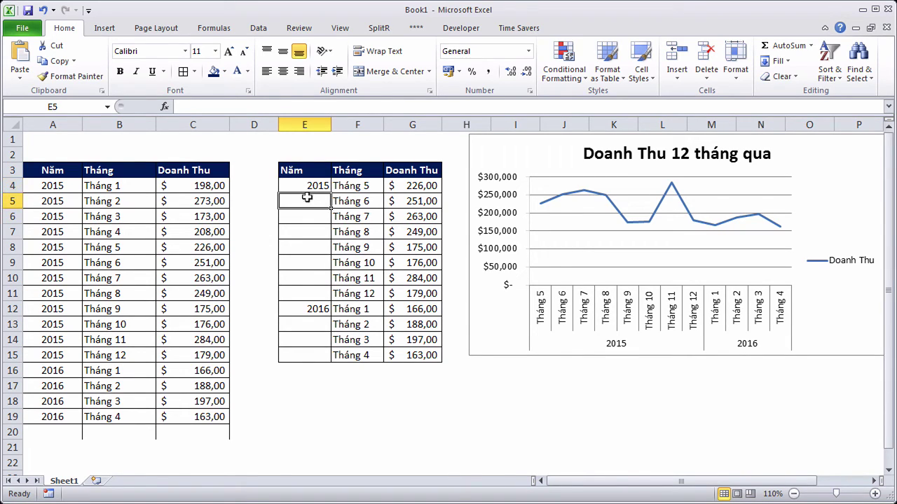
click(313, 182)
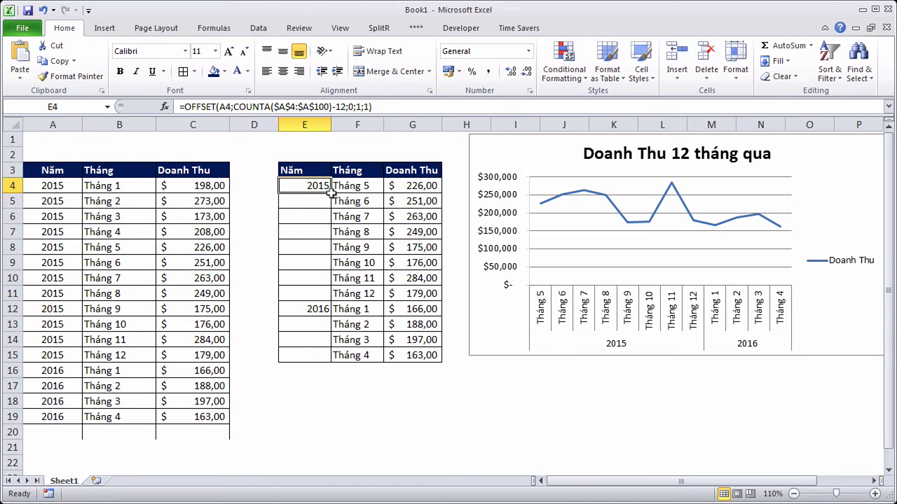
drag(329, 191, 331, 363)
click(304, 199)
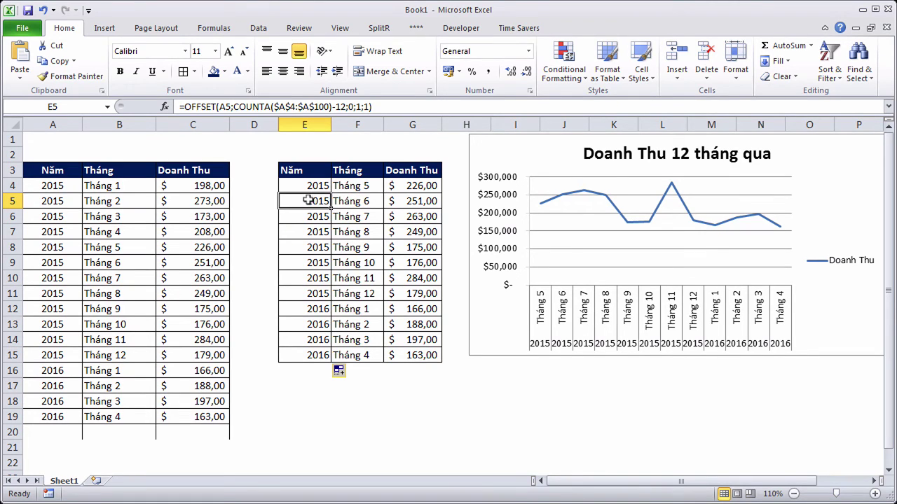
Step: Wrap E5's year formula in IF(F5="Tháng 1";…;"") and fill it down to E15
click(182, 106)
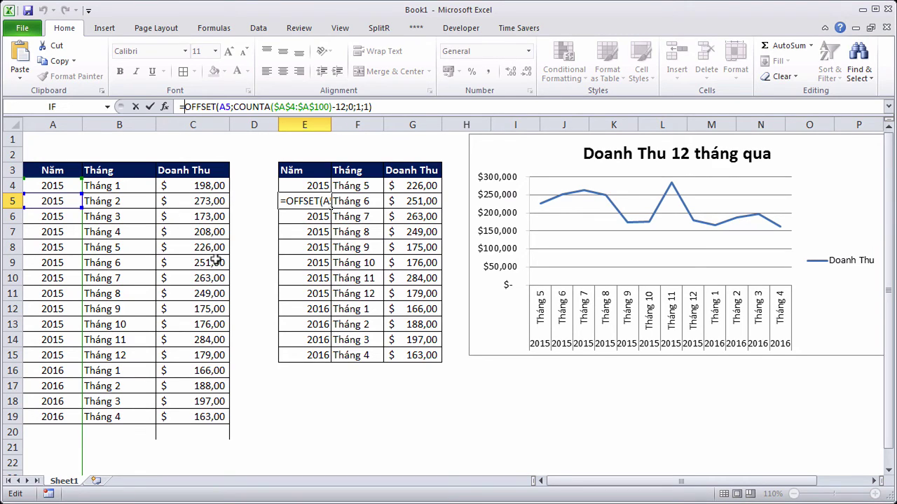
text(if()
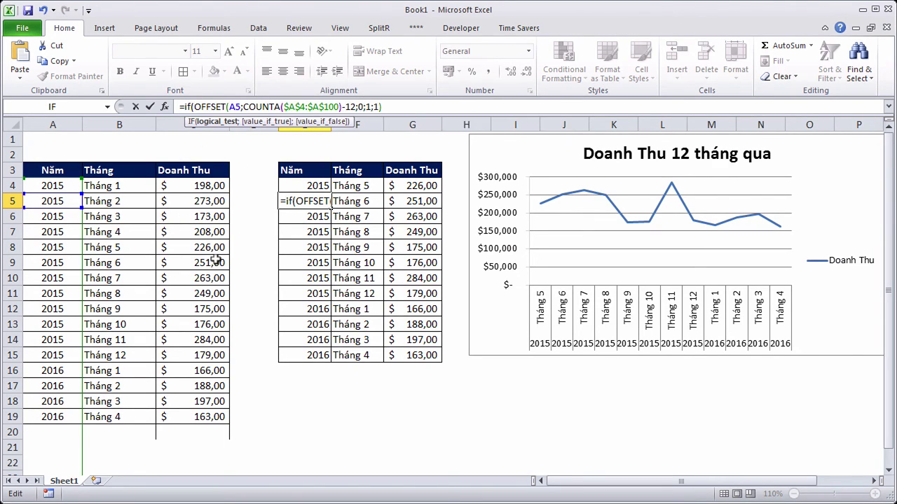
click(351, 200)
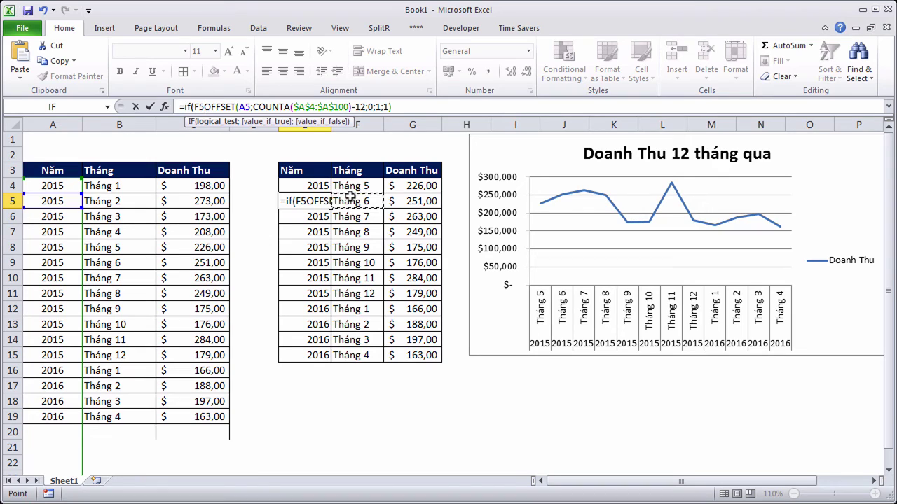
text(=)
text("Tháng 1)
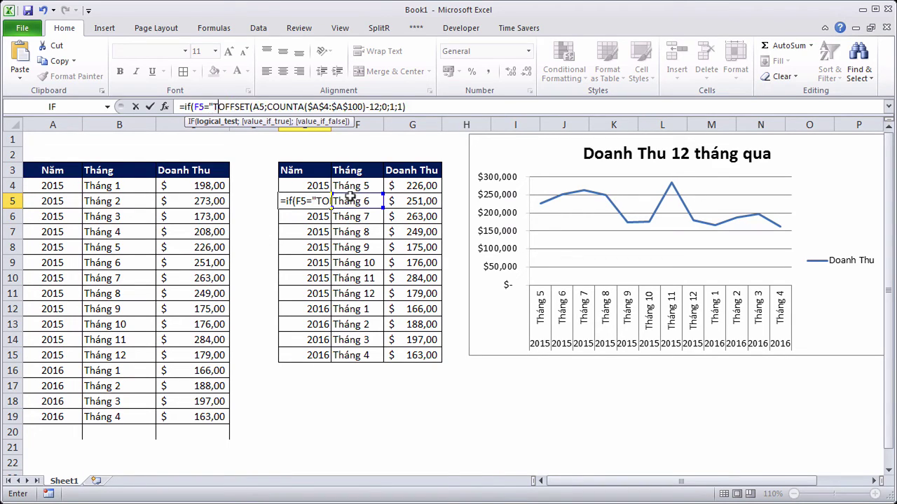
text(")
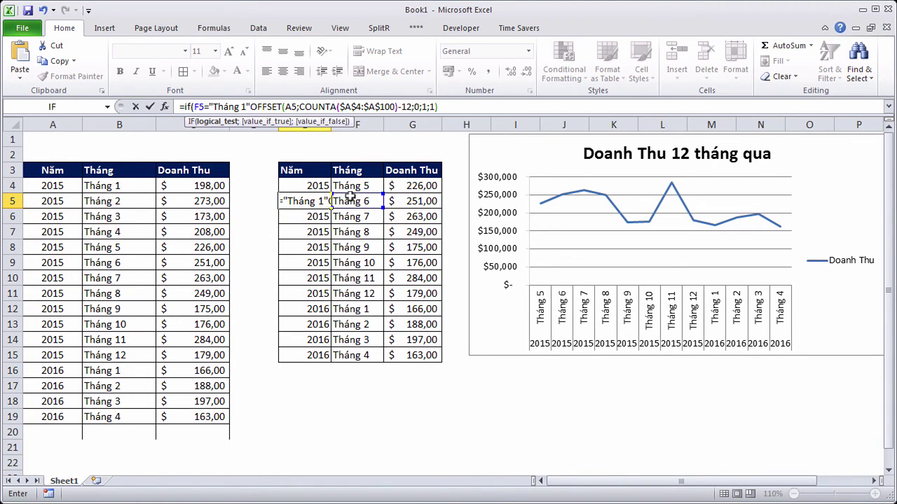
text(;)
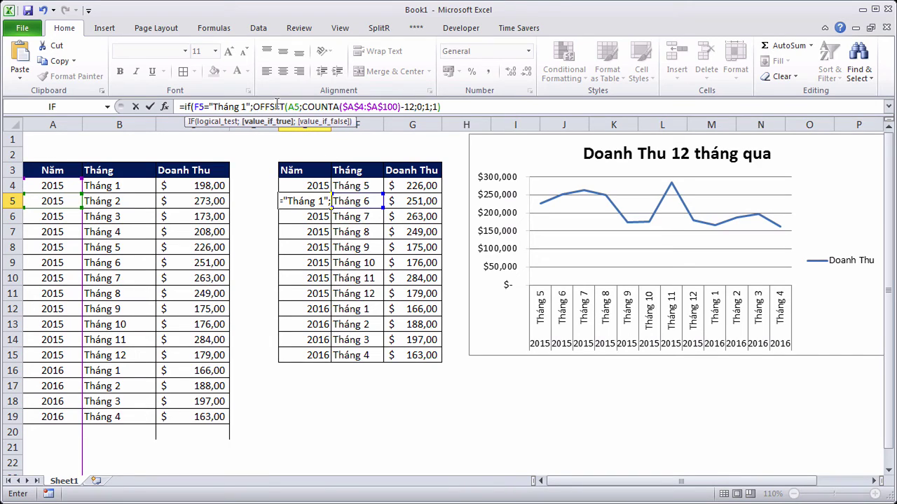
click(454, 103)
text(;"")
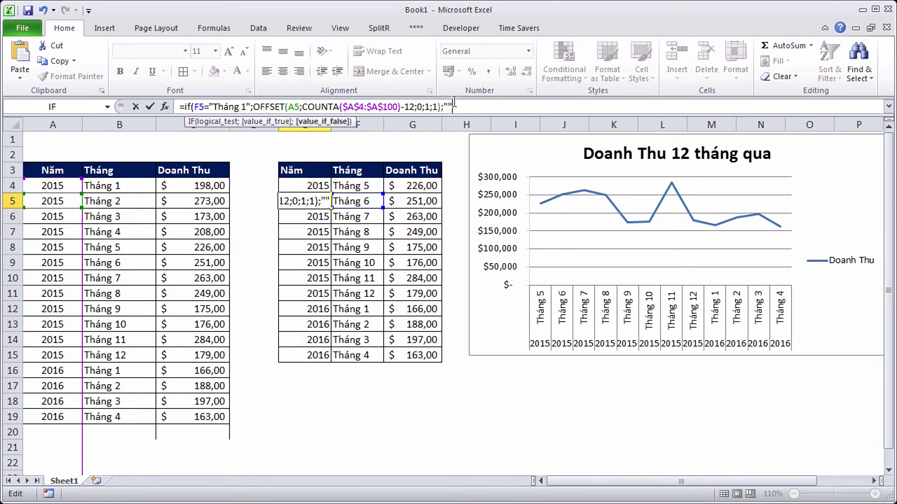
text())
key(Return)
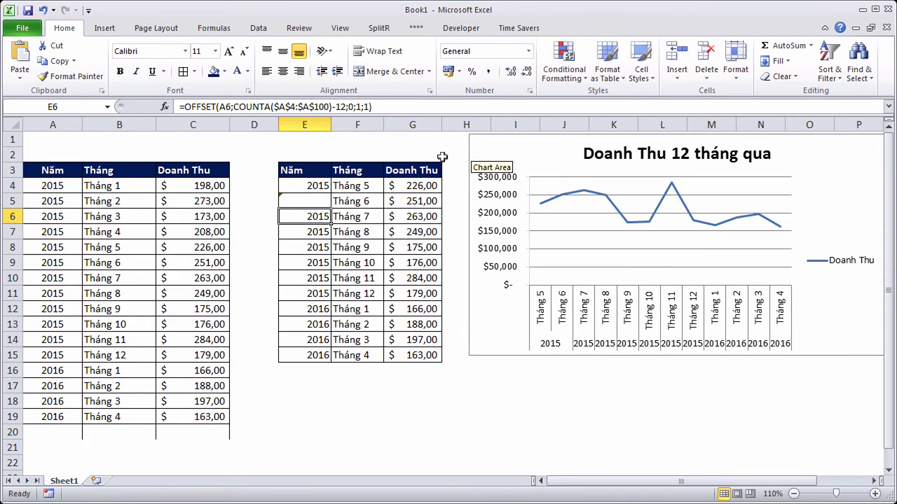
click(306, 201)
drag(327, 207, 324, 358)
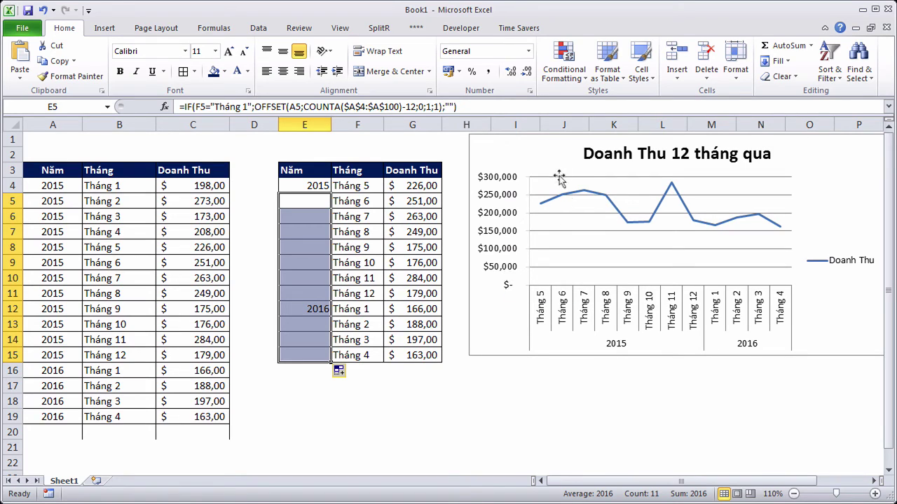
Step: Add a data row 2016, Tháng 5, 400 in A20:C20
click(42, 435)
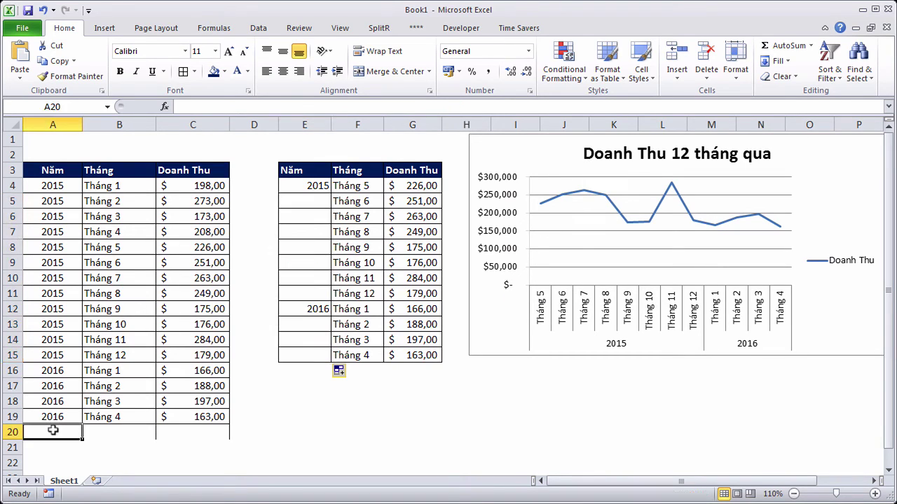
text(201)
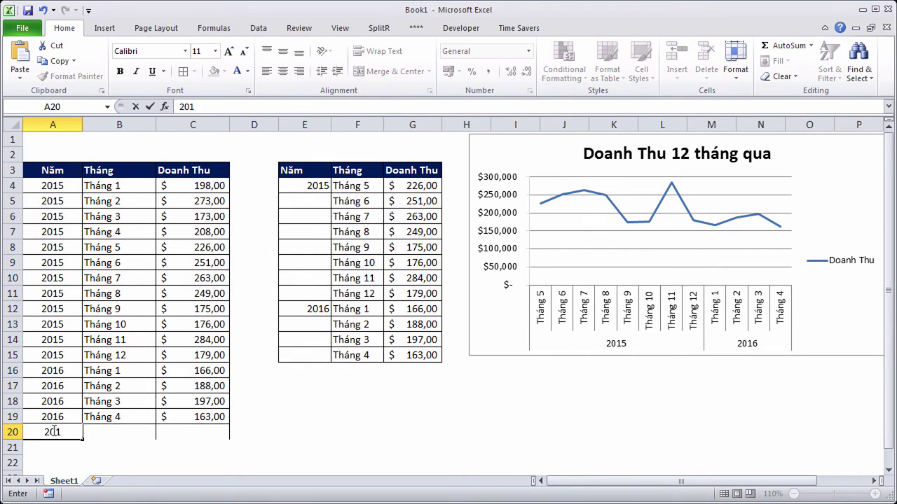
text(6)
click(95, 429)
text(Tháng)
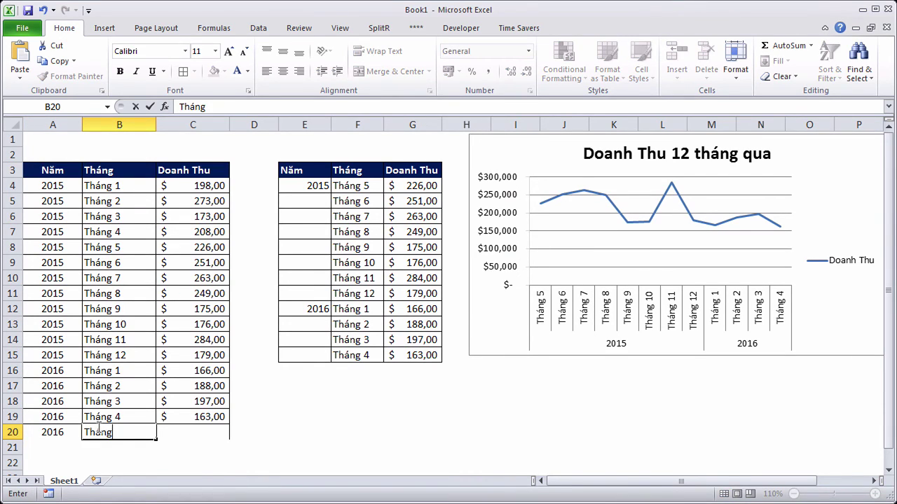
text( 5)
key(Tab)
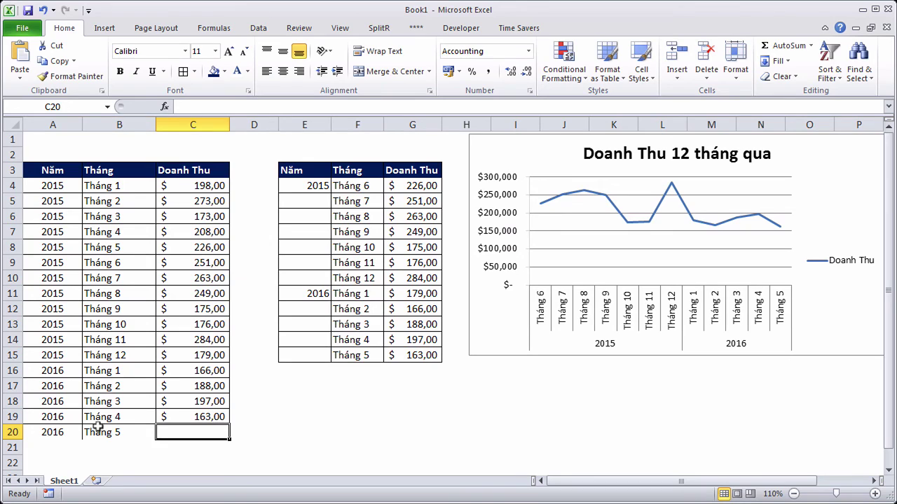
text(40)
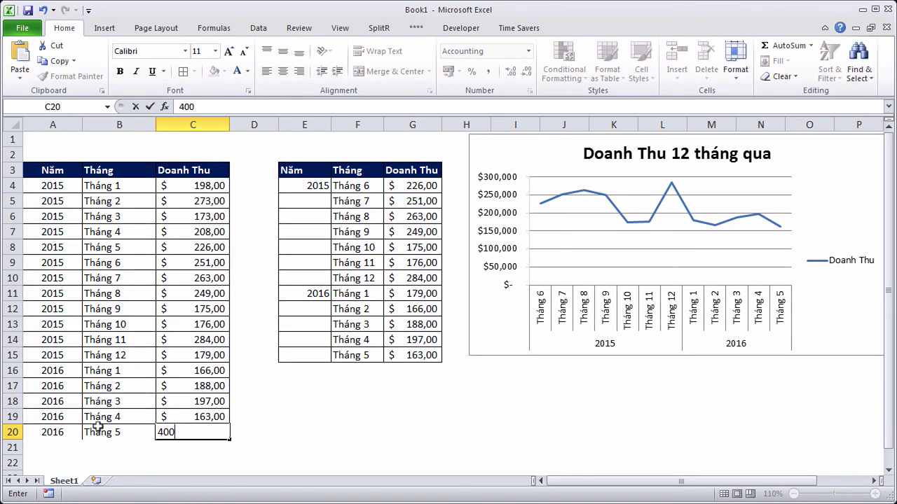
text(0)
key(Return)
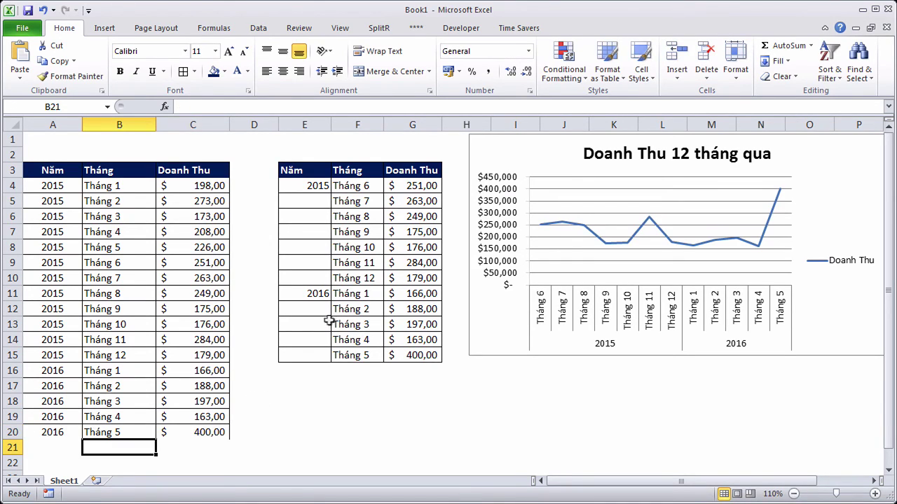
Step: Inspect the IF year formula in E11 and the month formula in F11
click(311, 293)
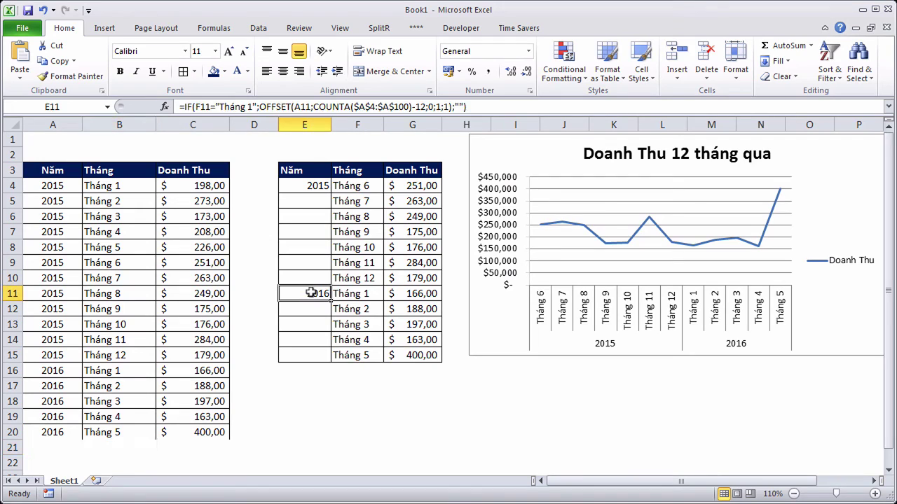
click(354, 293)
click(309, 293)
drag(309, 293, 336, 293)
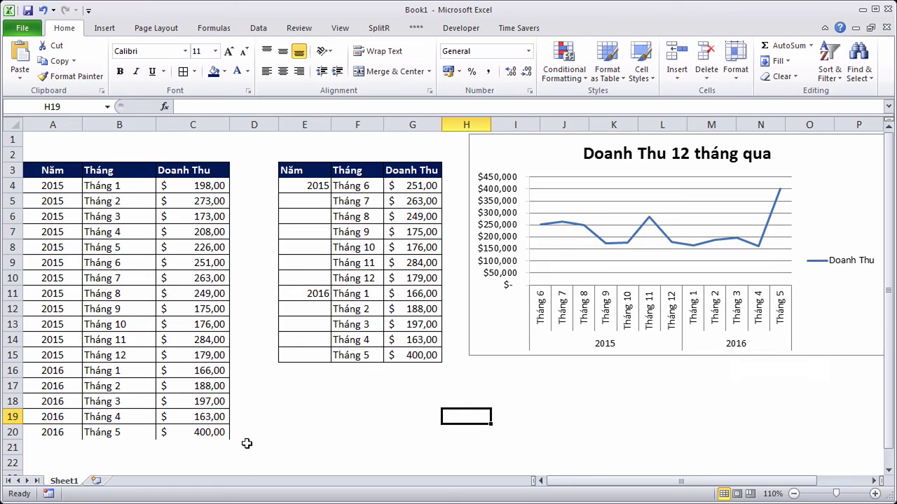
Step: Enter the row 2016, Tháng 6, 300 in A21:C21
click(53, 444)
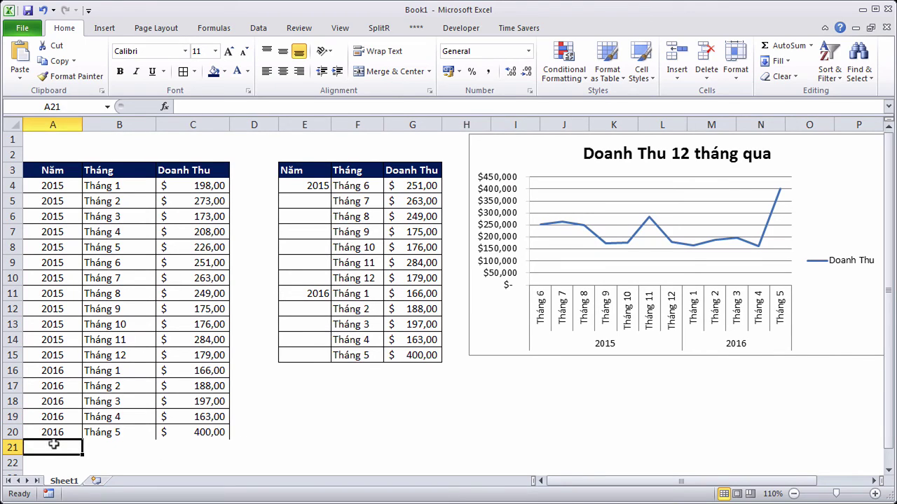
text(2016)
key(Tab)
text(T)
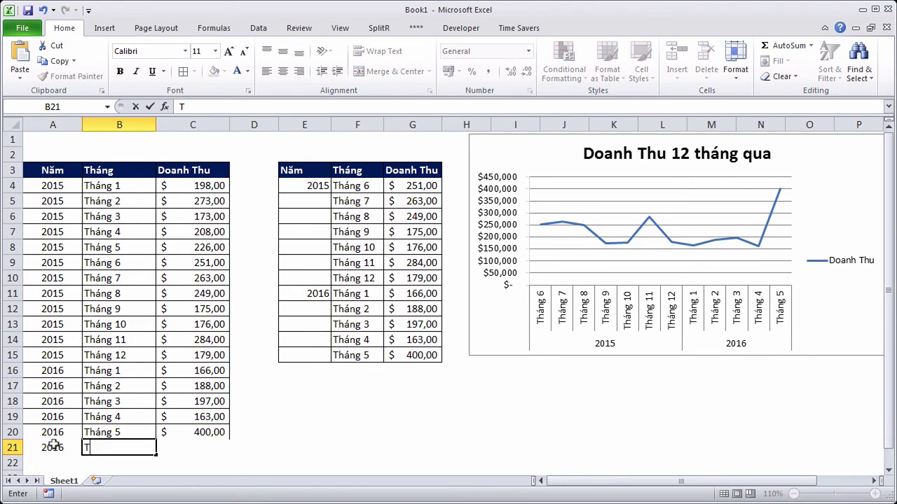
text(háng 6)
key(Tab)
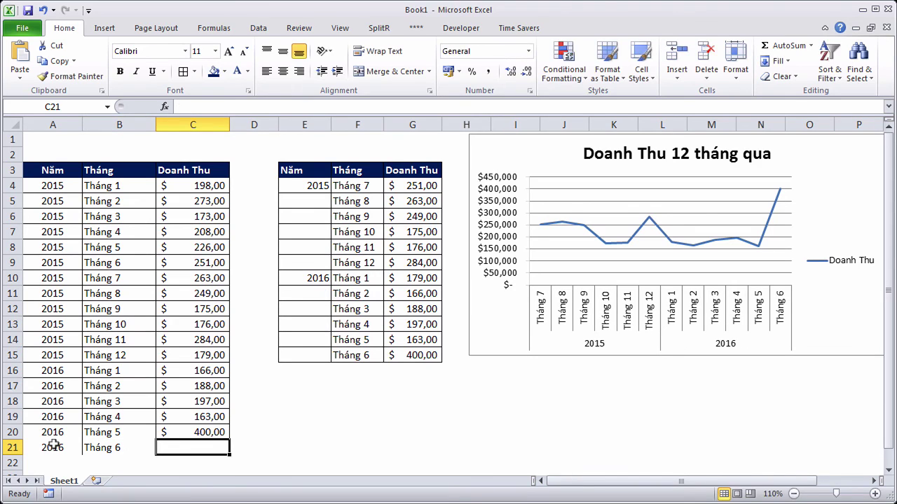
text(300)
key(Return)
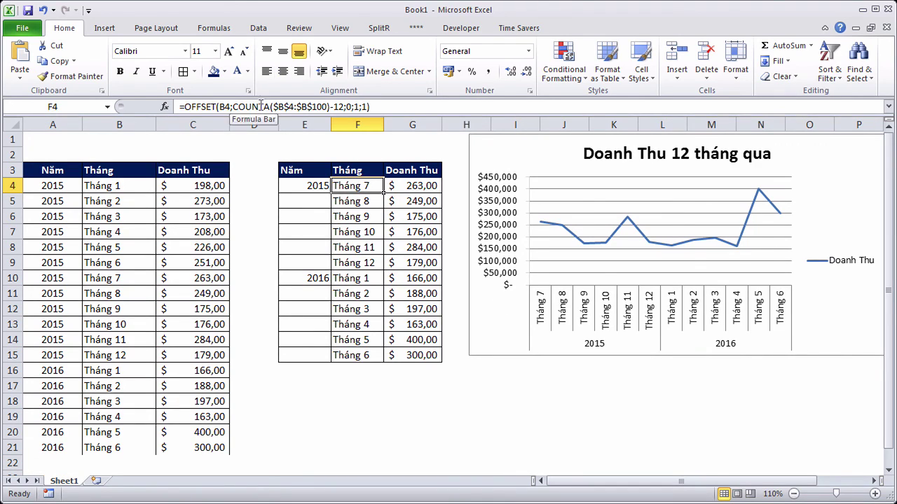
click(365, 401)
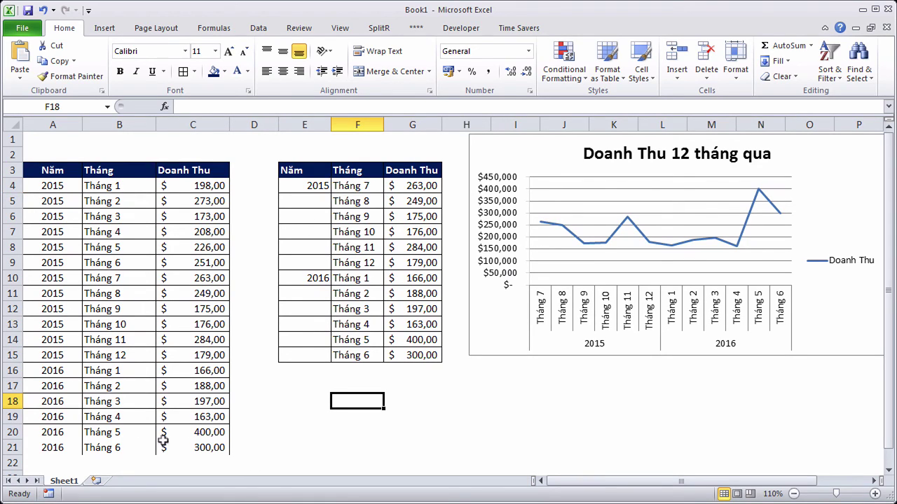